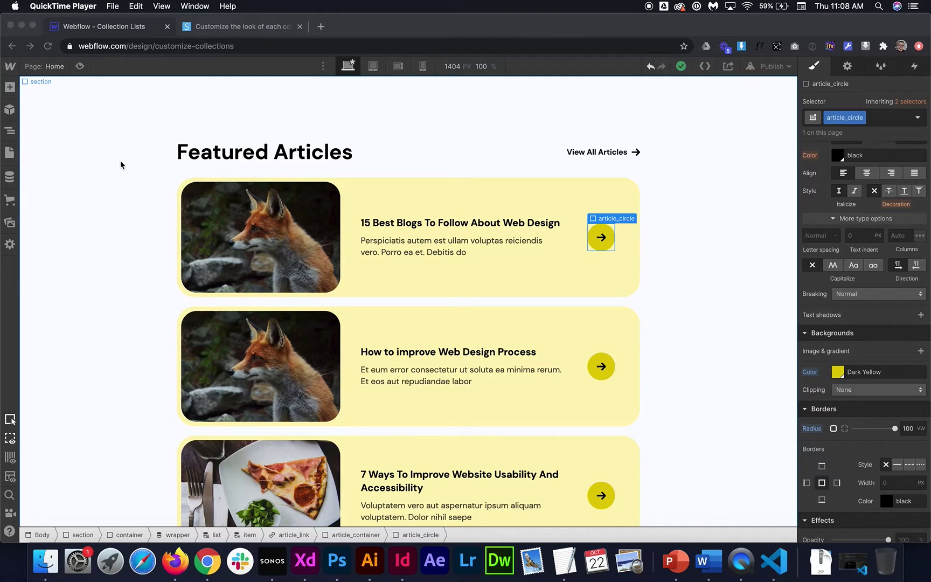
Select the first card's collection item and show its Odd Items and Even Items state options.
click(372, 304)
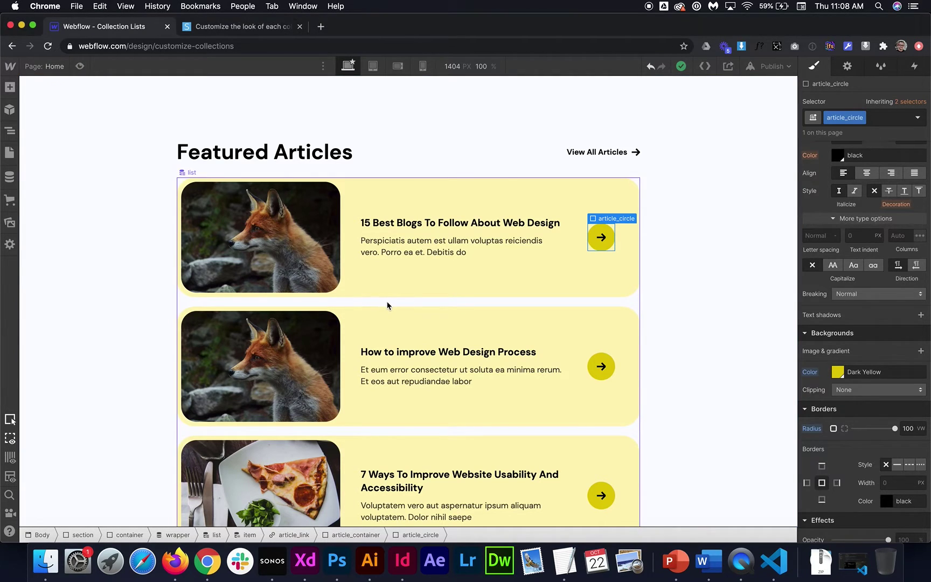
click(447, 286)
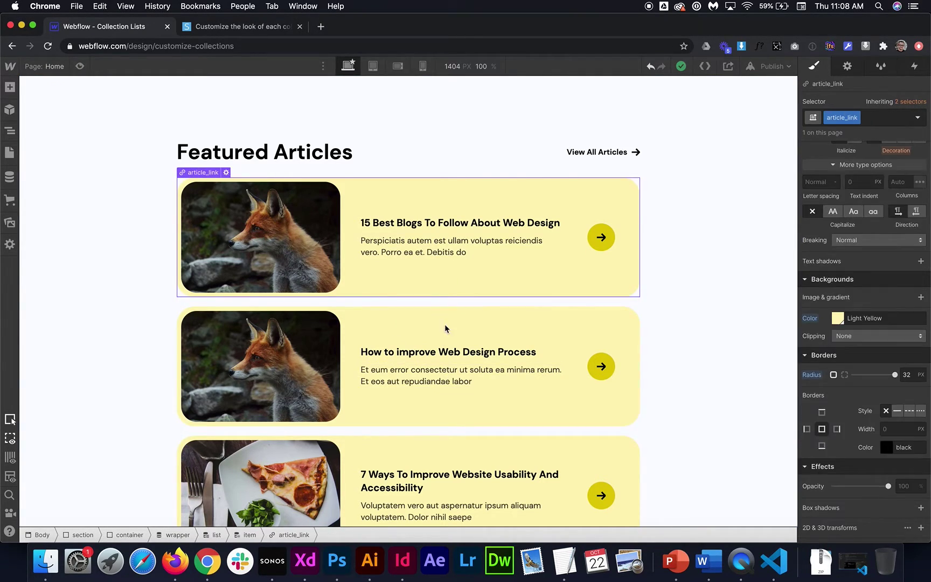
click(250, 535)
click(918, 118)
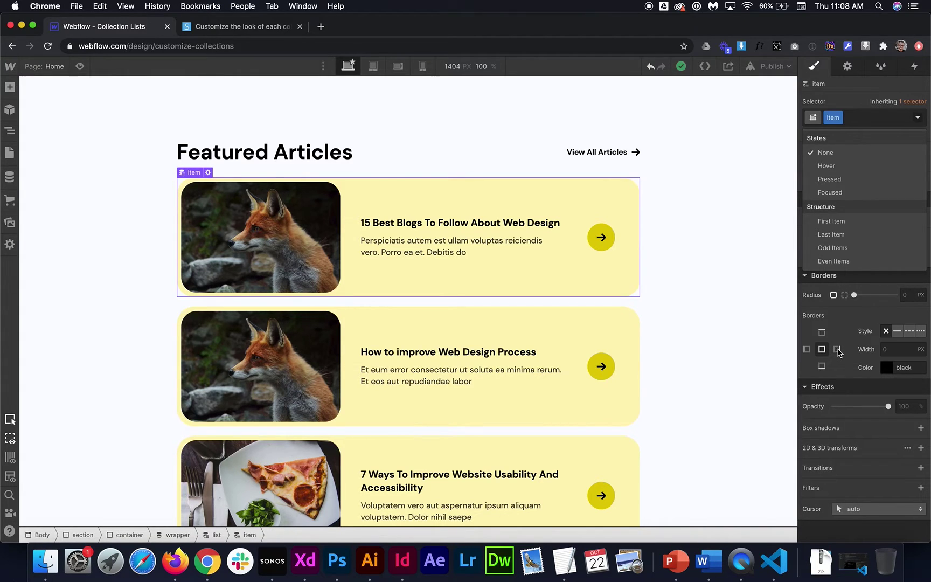
Close the state options and reselect the collection item to see its transparent background.
click(593, 240)
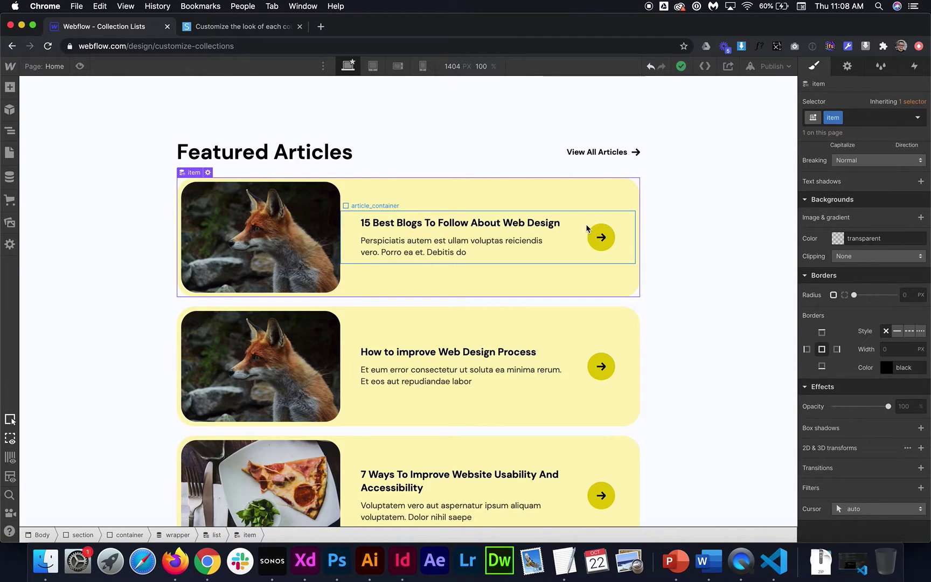
click(518, 283)
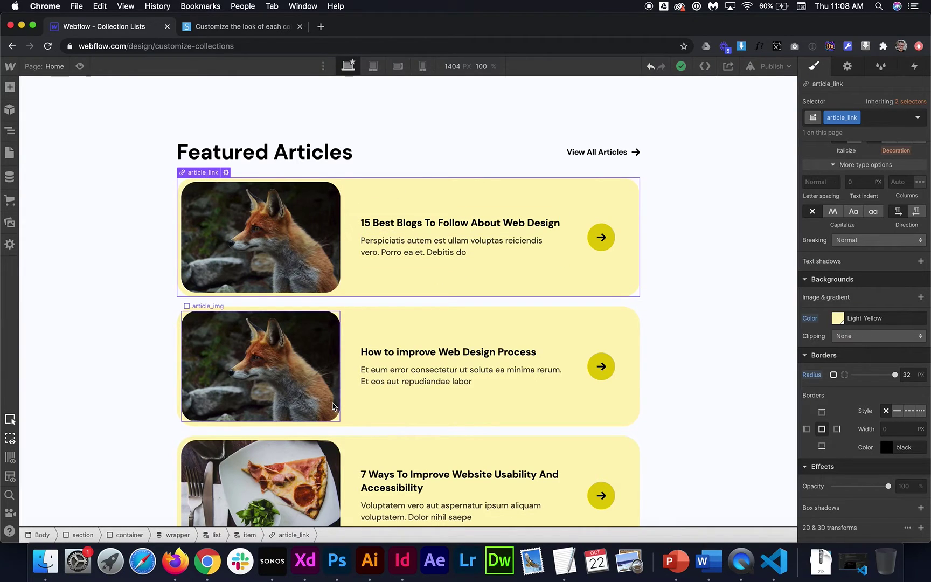
click(246, 535)
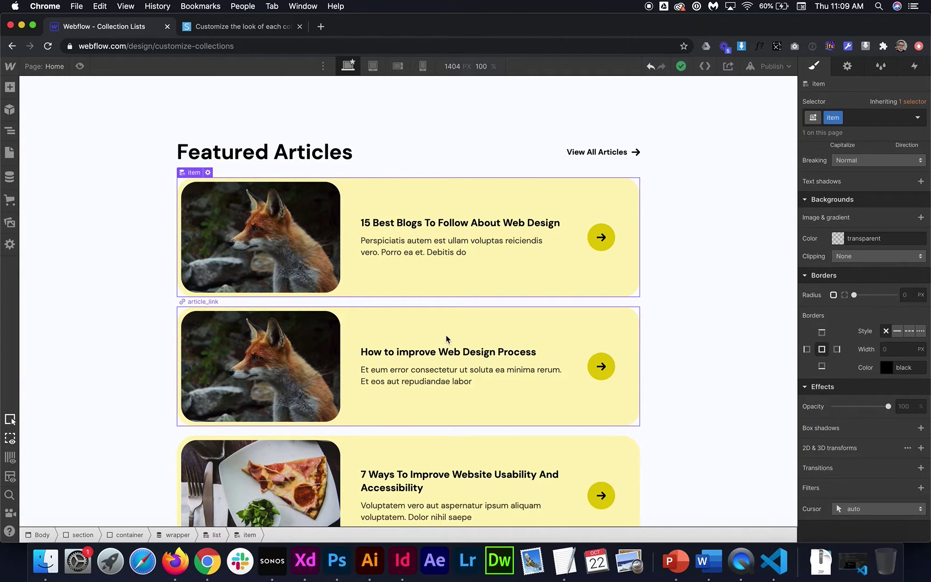
scroll(495, 431, down, 5)
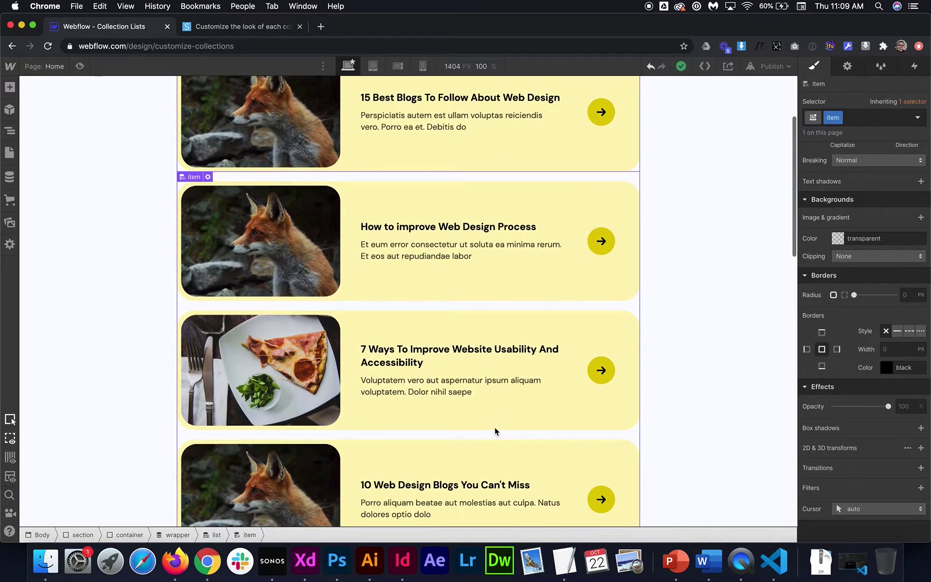
scroll(495, 431, up, 5)
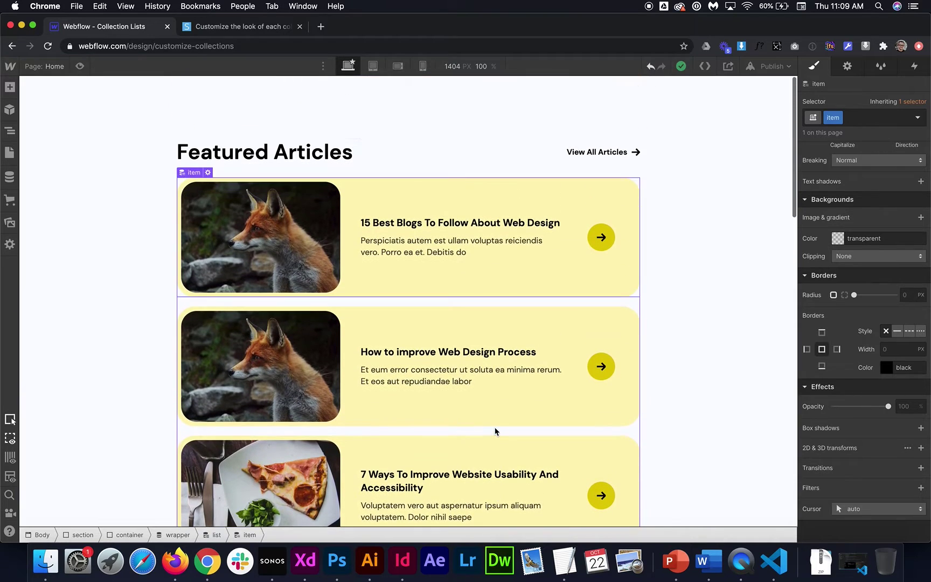
Drag an Embed component from the Add panel onto the top of the Body.
click(10, 87)
scroll(74, 379, down, 10)
scroll(74, 379, down, 3)
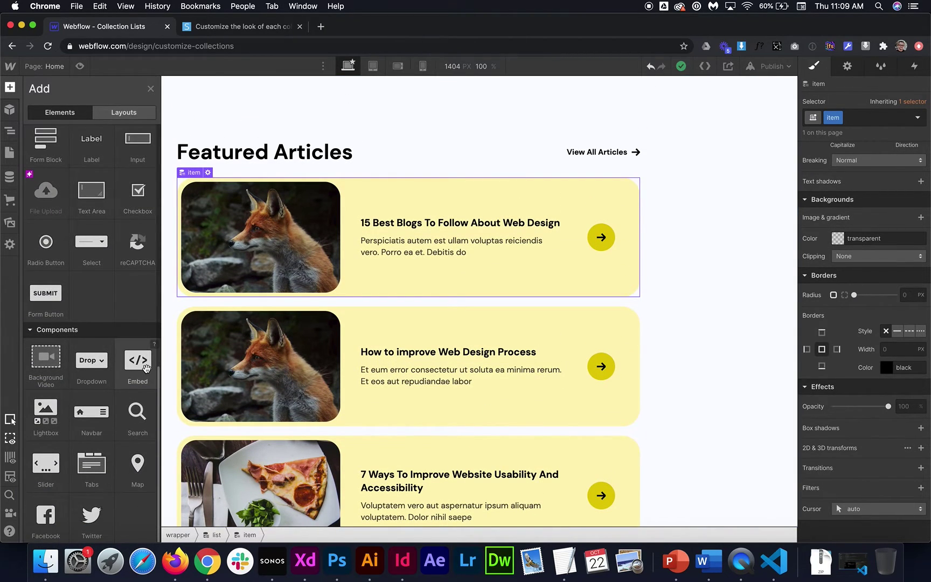
drag(144, 366, 60, 121)
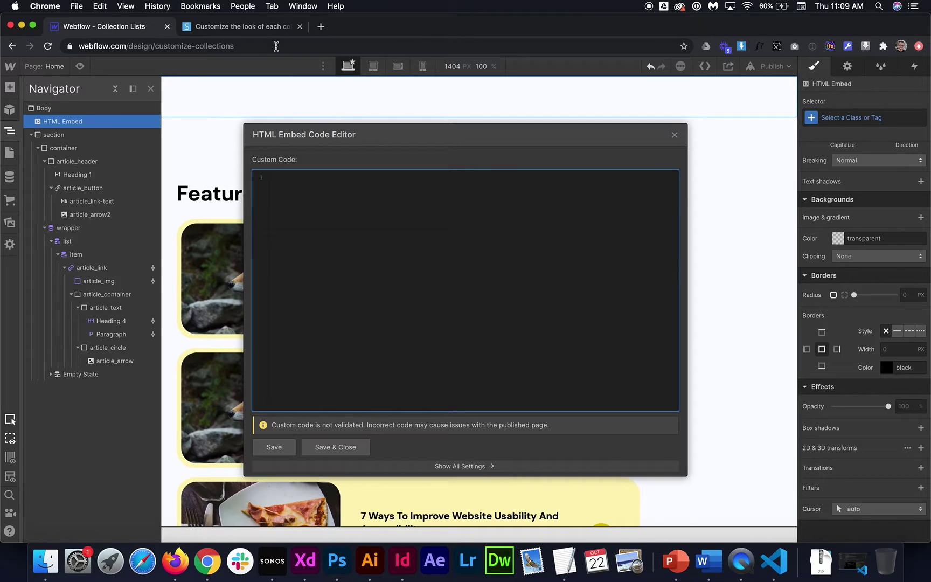
Copy the 13-line nth-child CSS snippet from SnipSave into the Webflow embed editor.
click(209, 31)
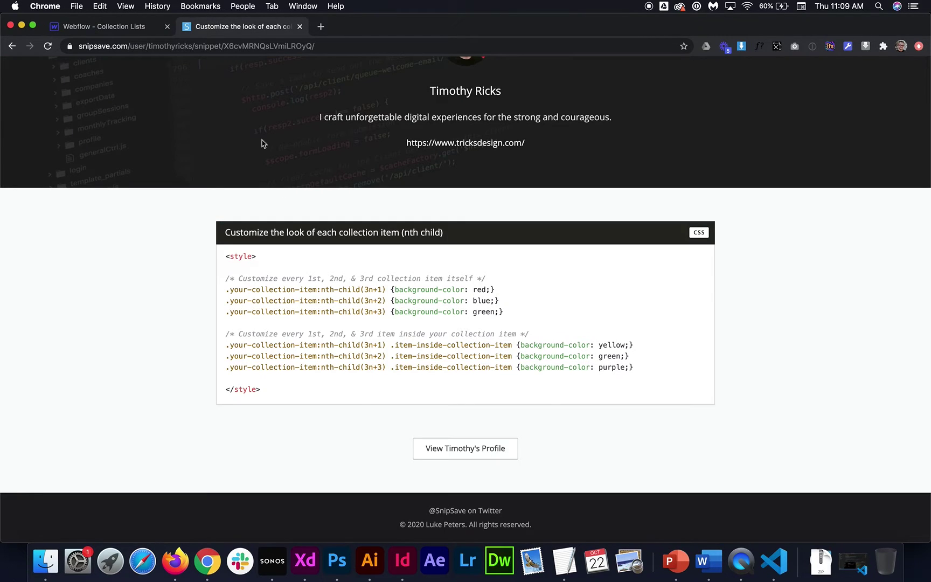
drag(277, 388, 226, 257)
key(super+c)
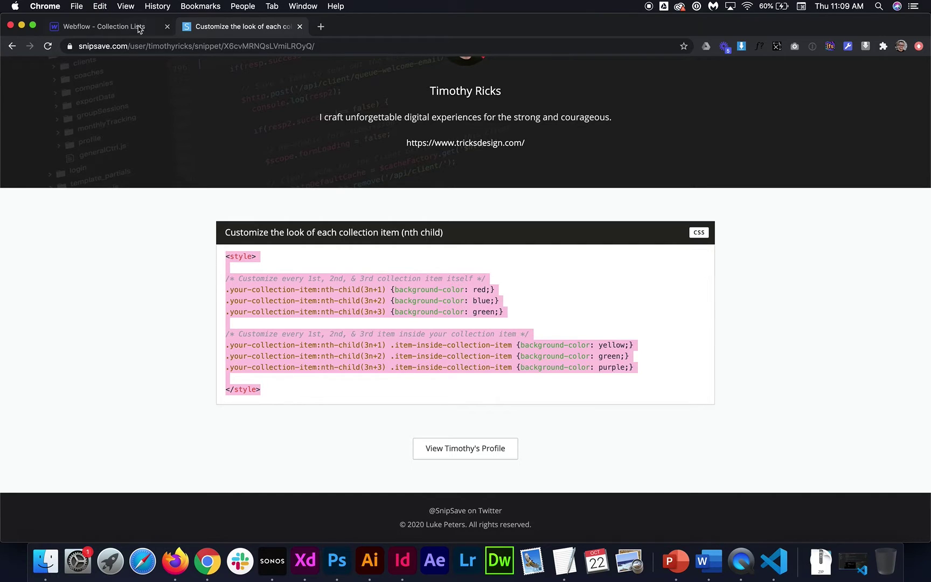
click(137, 27)
key(super+v)
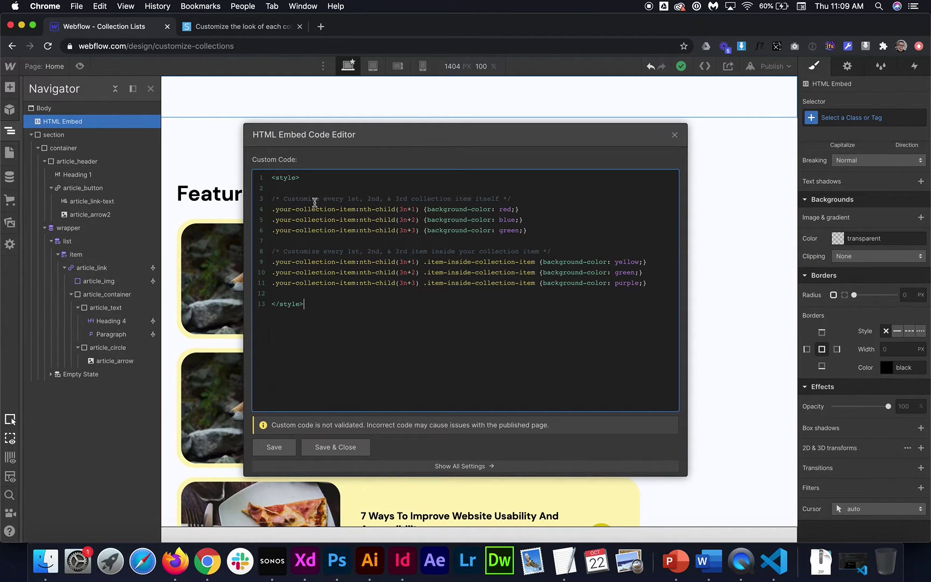
Delete lines 3–6, the whole-item rules, keeping the yellow, green and purple inner rules.
drag(540, 234, 242, 199)
click(404, 298)
drag(646, 283, 274, 255)
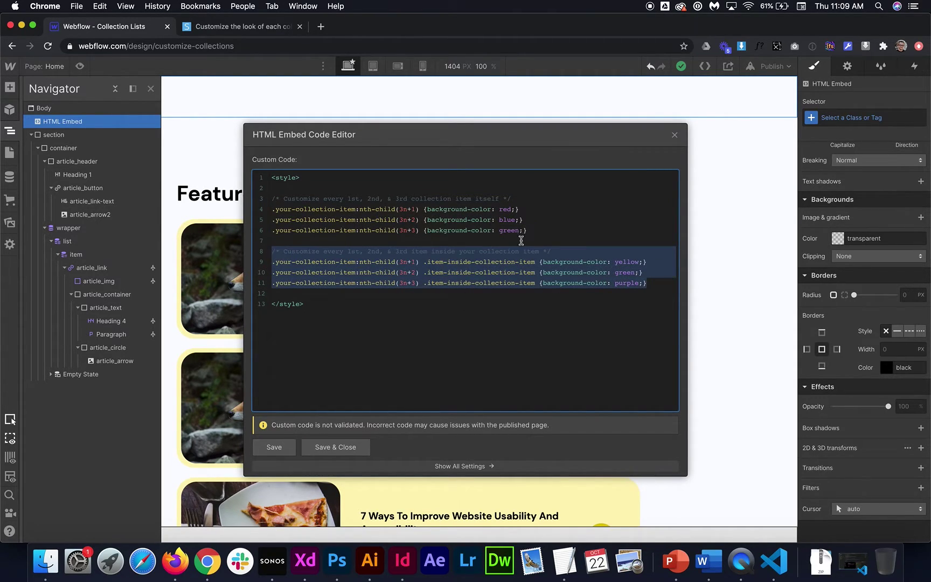
click(476, 267)
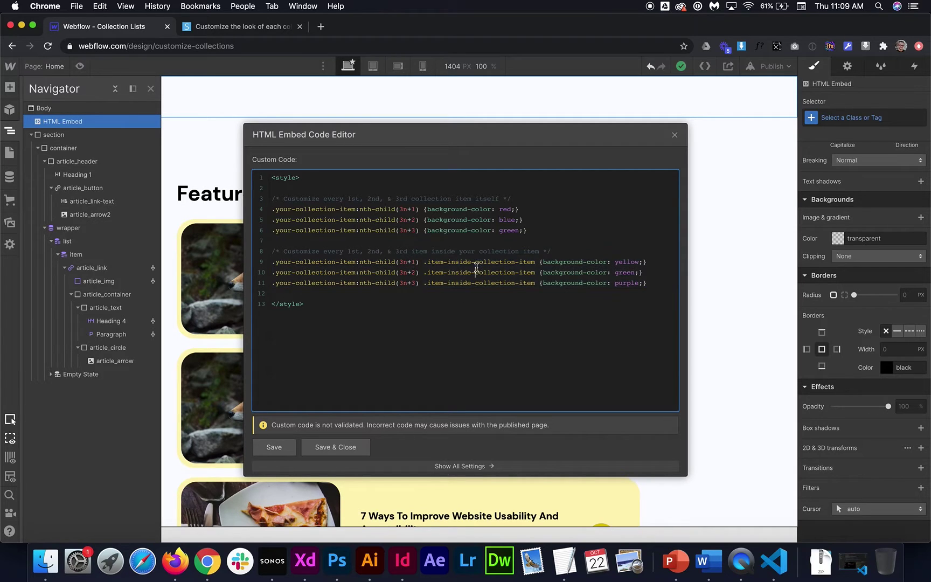
drag(536, 230, 253, 202)
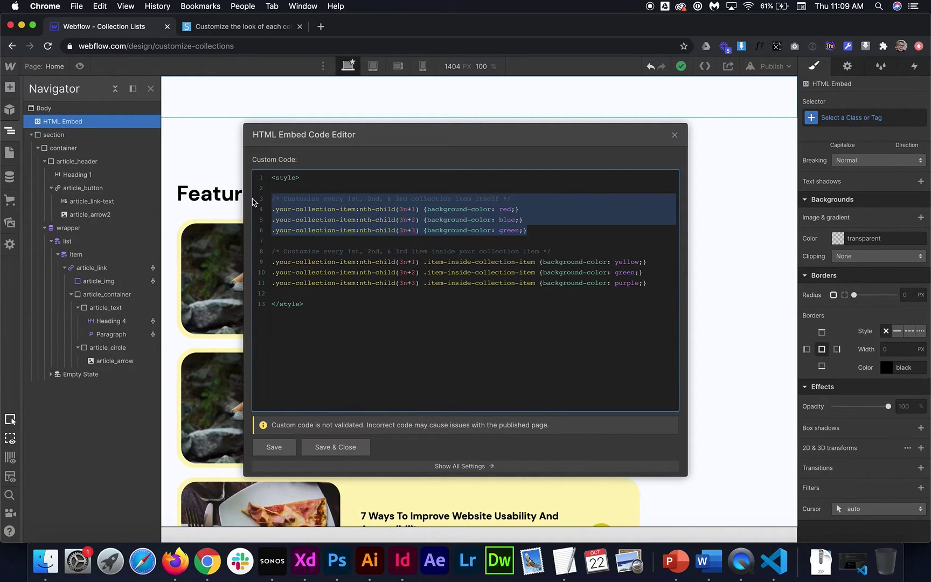
key(BackSpace)
key(BackSpace)
key(BackSpace)
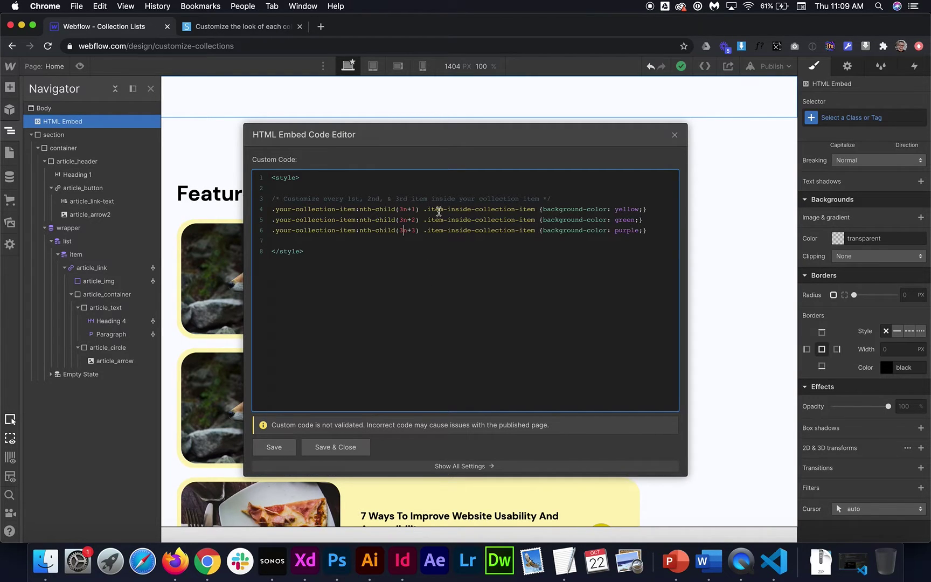
Save the 8-line CSS, scroll through the still-yellow cards, and reopen the embed's code editor.
click(333, 447)
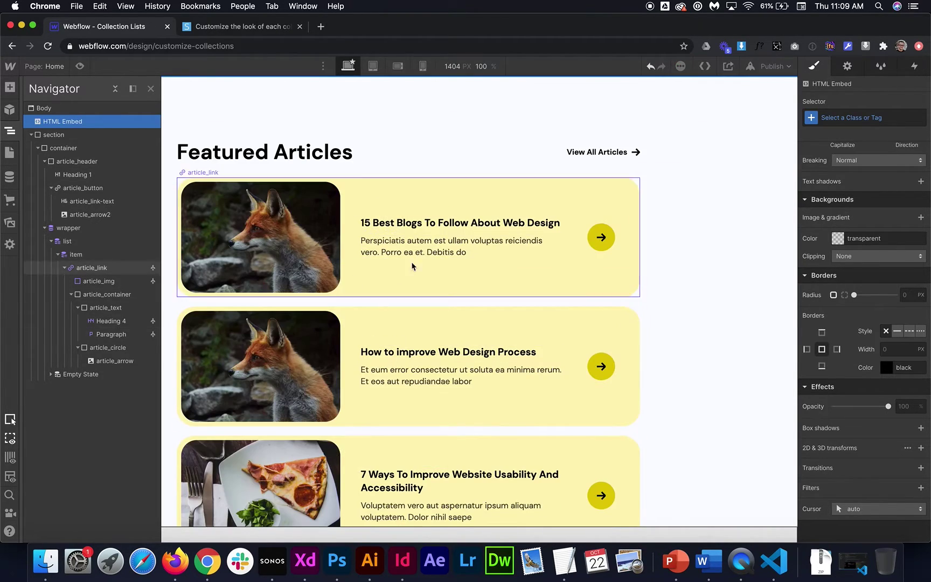
scroll(409, 266, down, 5)
scroll(405, 269, down, 7)
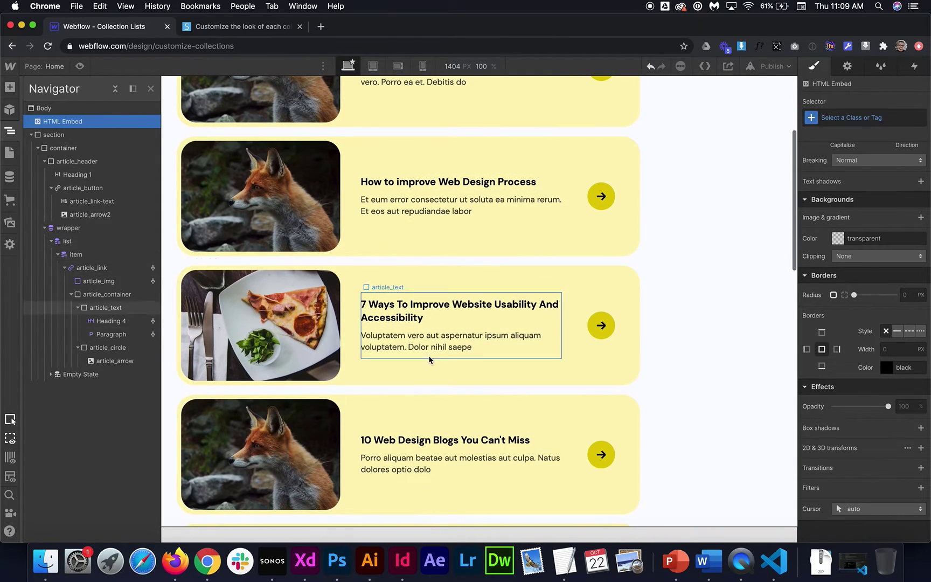
scroll(387, 277, down, 3)
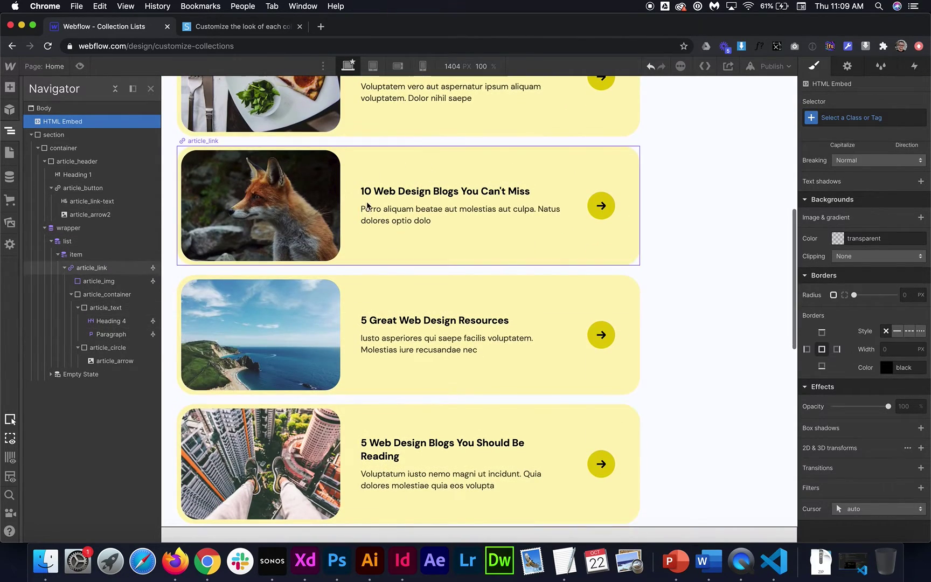
scroll(396, 185, down, 8)
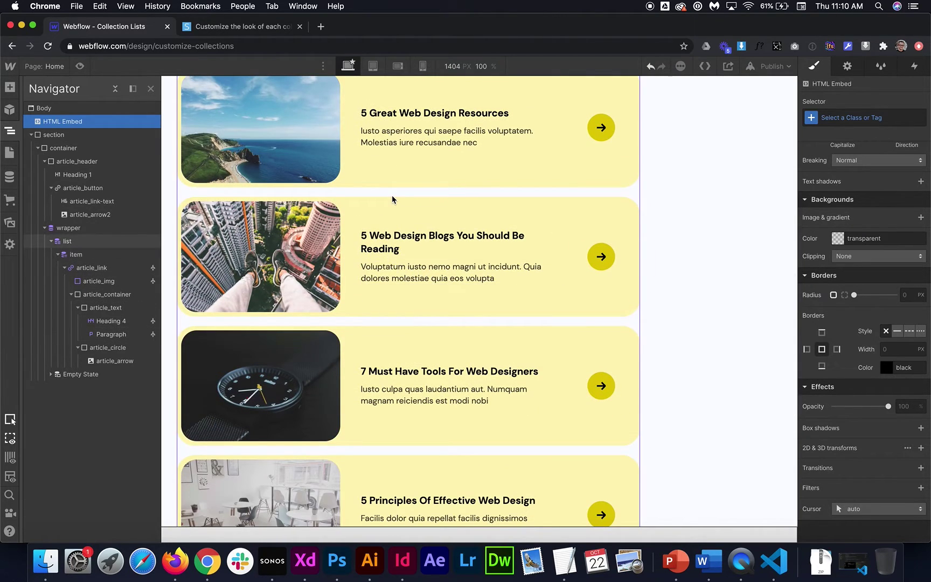
scroll(391, 197, up, 15)
scroll(856, 183, up, 5)
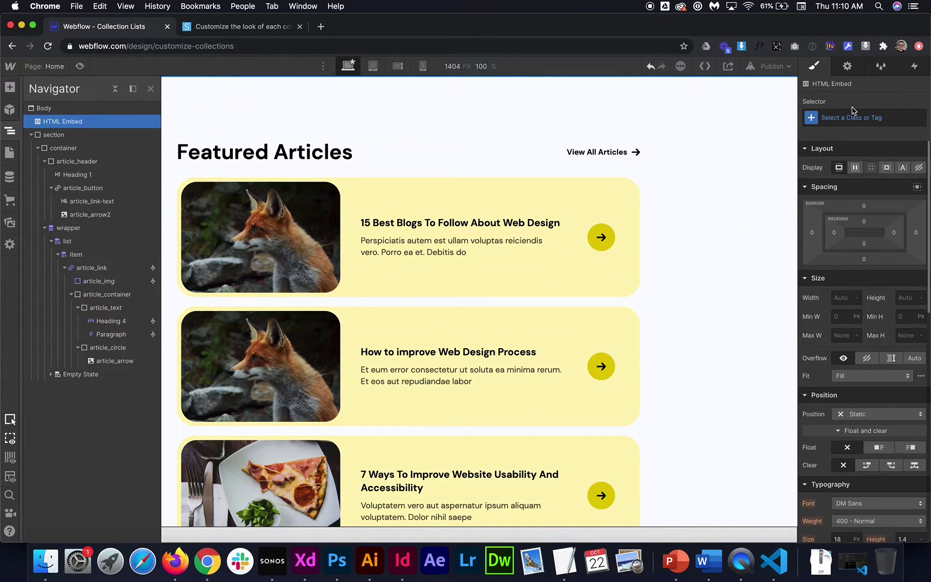
click(846, 66)
click(843, 146)
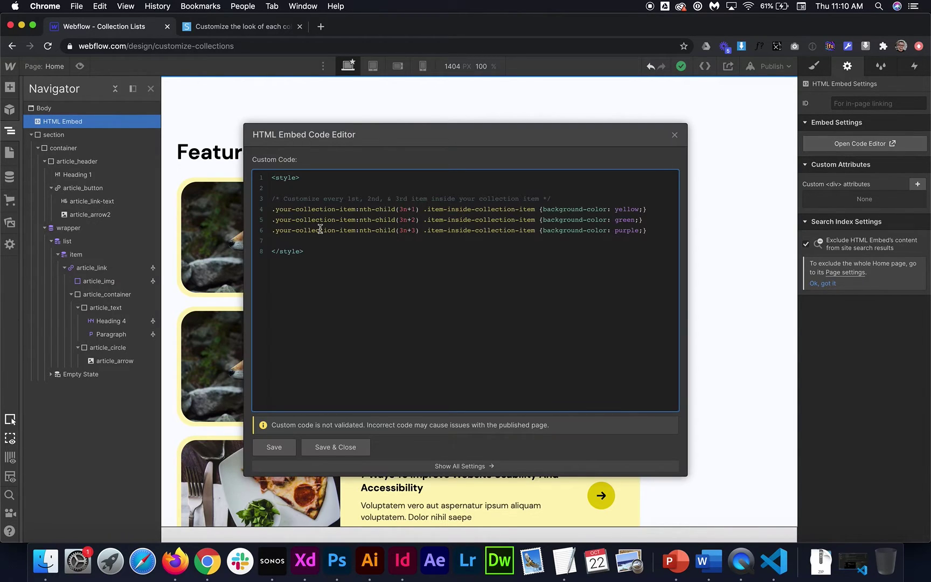
Duplicate the purple rule and change the nth-child values to a four-step 4n cycle.
drag(648, 230, 251, 234)
click(648, 230)
key(Return)
key(super+v)
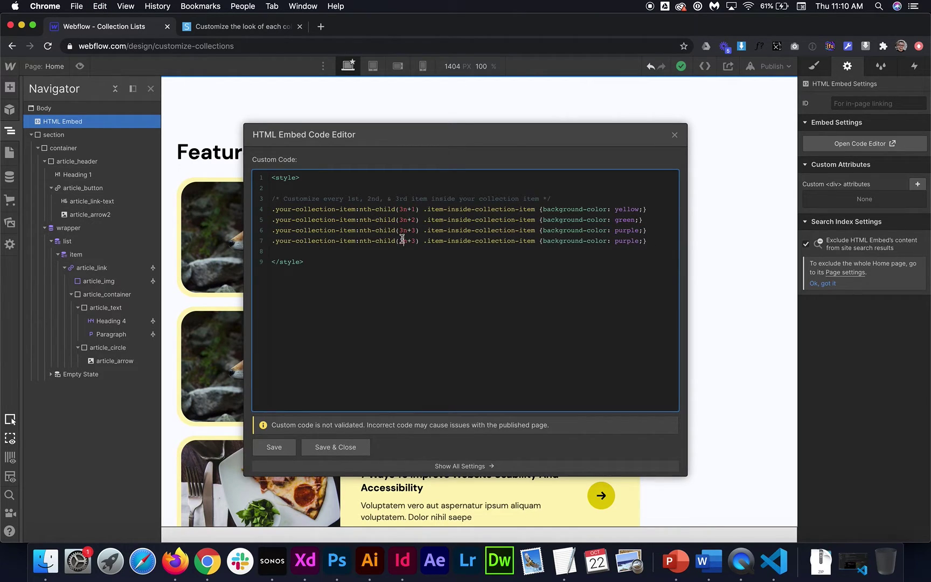
key(Up)
key(Up)
key(Up)
key(BackSpace)
text(4)
click(412, 241)
key(Delete)
text(4)
click(414, 209)
click(414, 241)
key(BackSpace)
text(4)
Remove the extra rule, restore the 3n+1, 3n+2, 3n+3 selectors, and save the embed.
drag(660, 242, 262, 245)
key(BackSpace)
key(BackSpace)
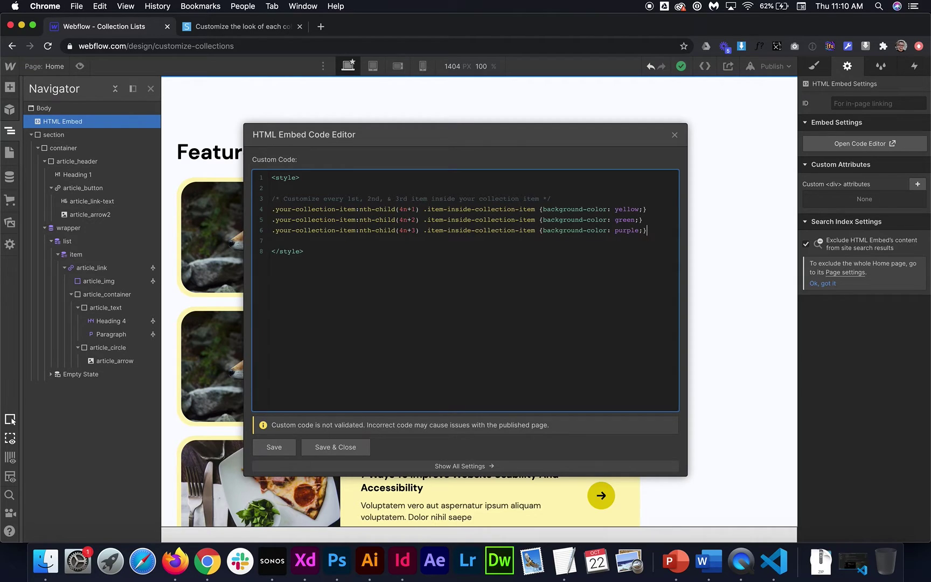
click(401, 230)
click(403, 210)
key(BackSpace)
text(4)
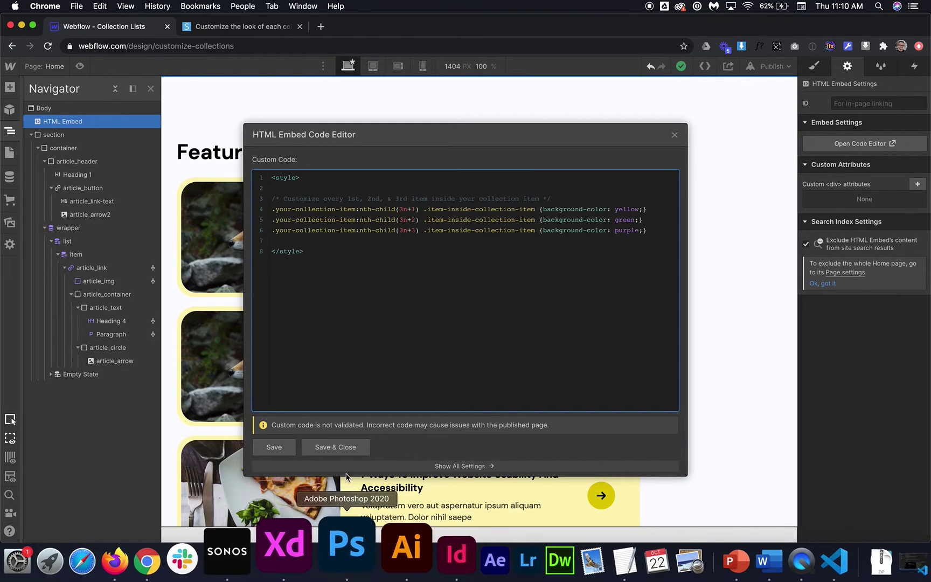
click(356, 448)
Select the collection item and check its item class in the Style and Settings panels.
click(371, 283)
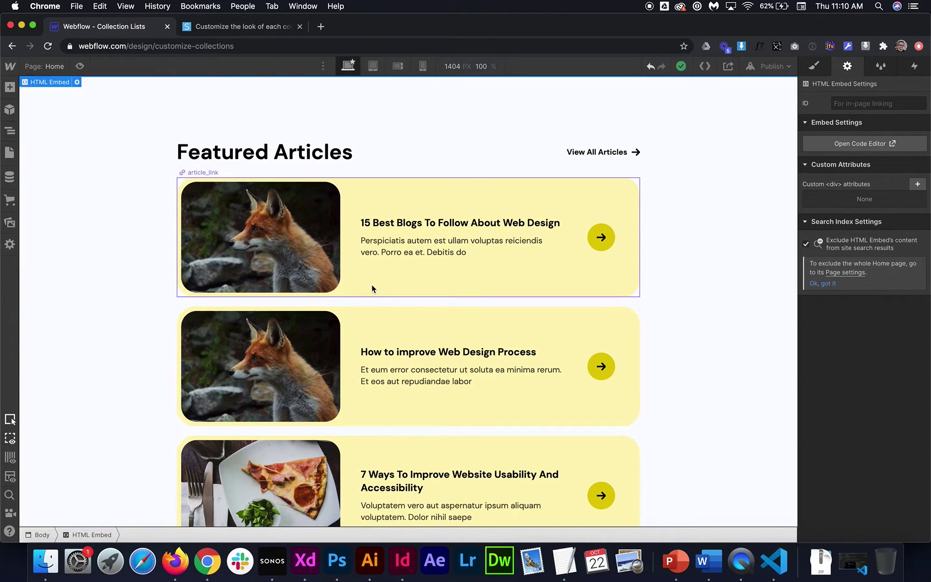
click(242, 535)
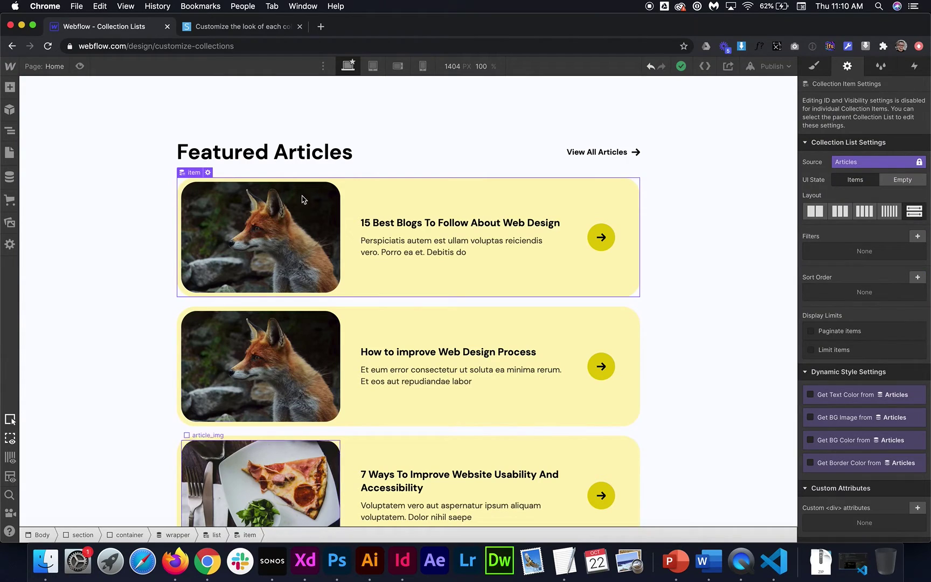
click(814, 66)
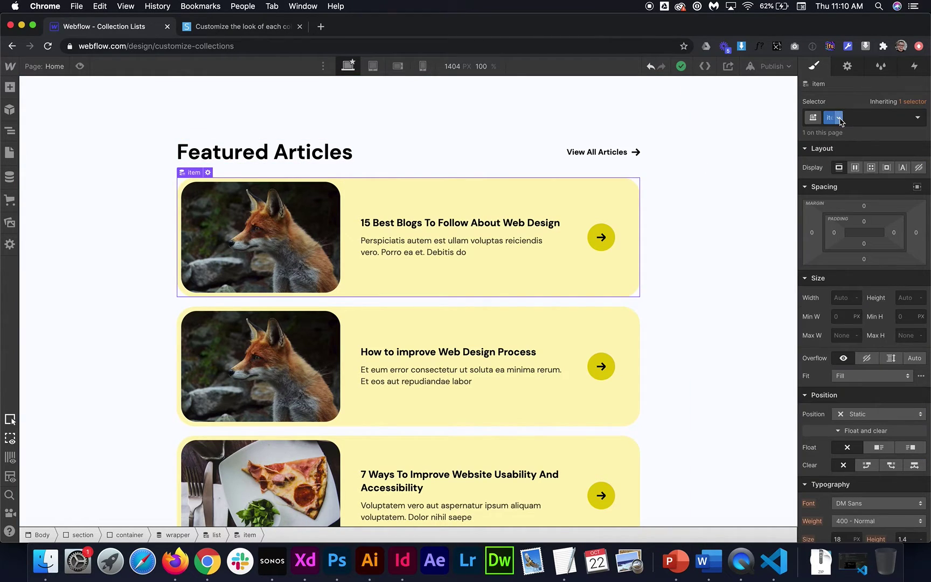
click(839, 118)
click(837, 134)
key(super+c)
click(846, 66)
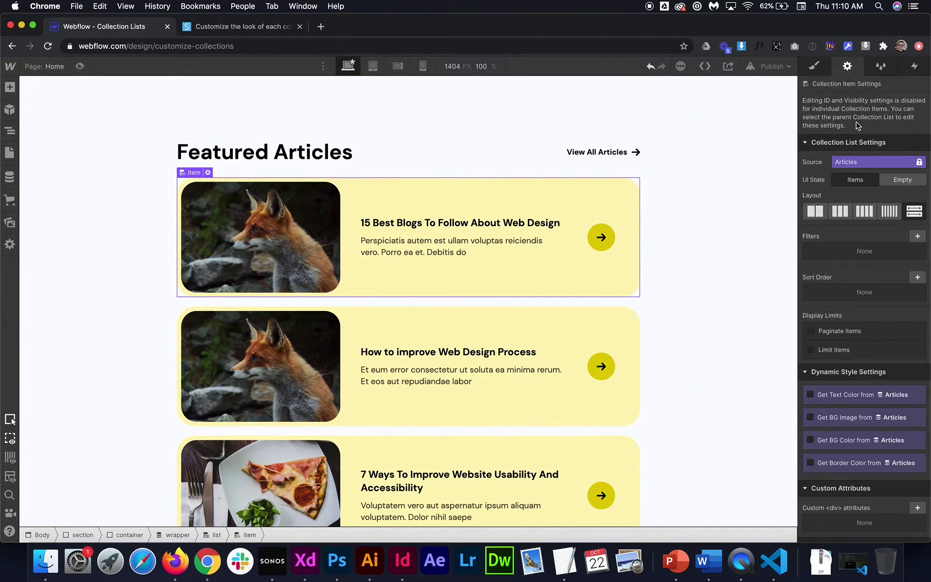
Paste .item over the .your-collection-item selectors in the embed's nth-child rules and save.
click(10, 130)
click(62, 122)
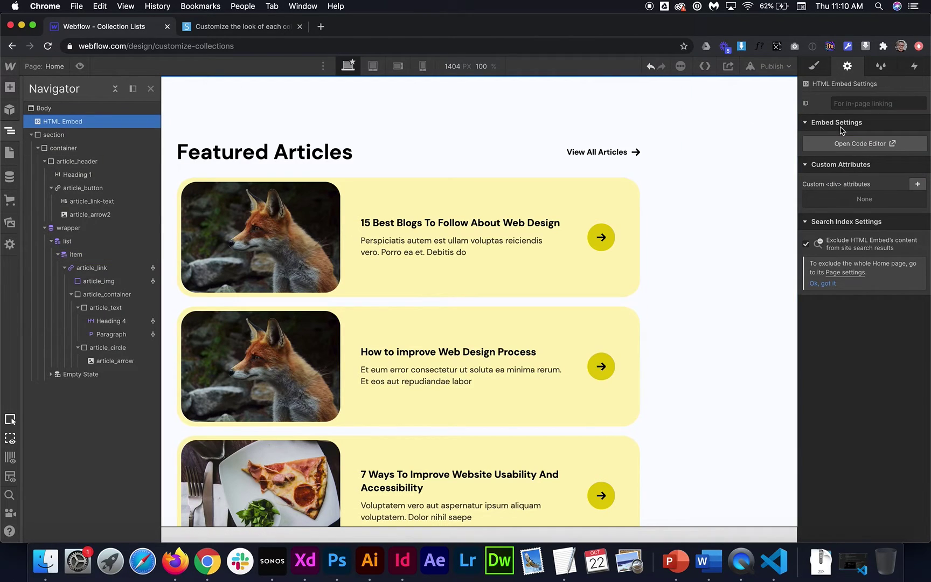
click(838, 143)
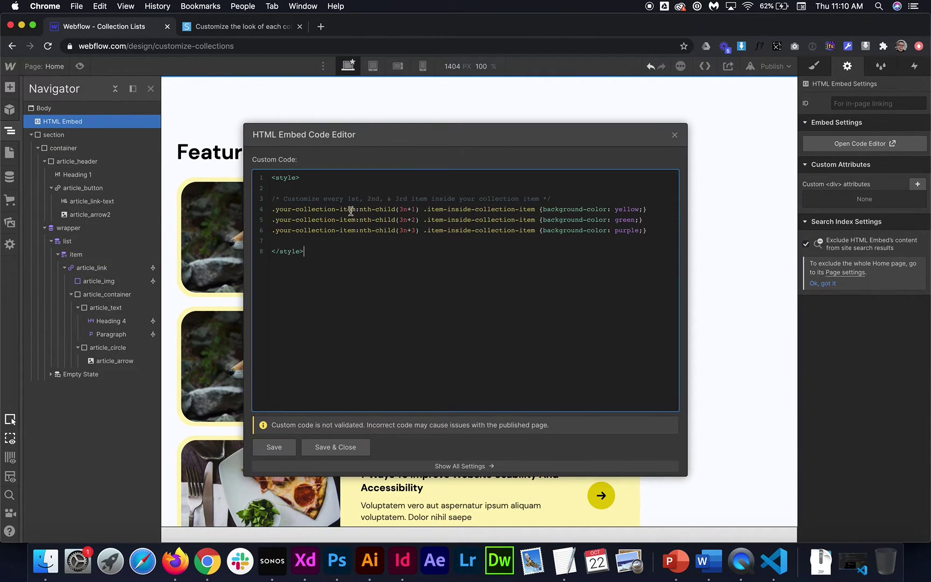
drag(355, 210, 272, 214)
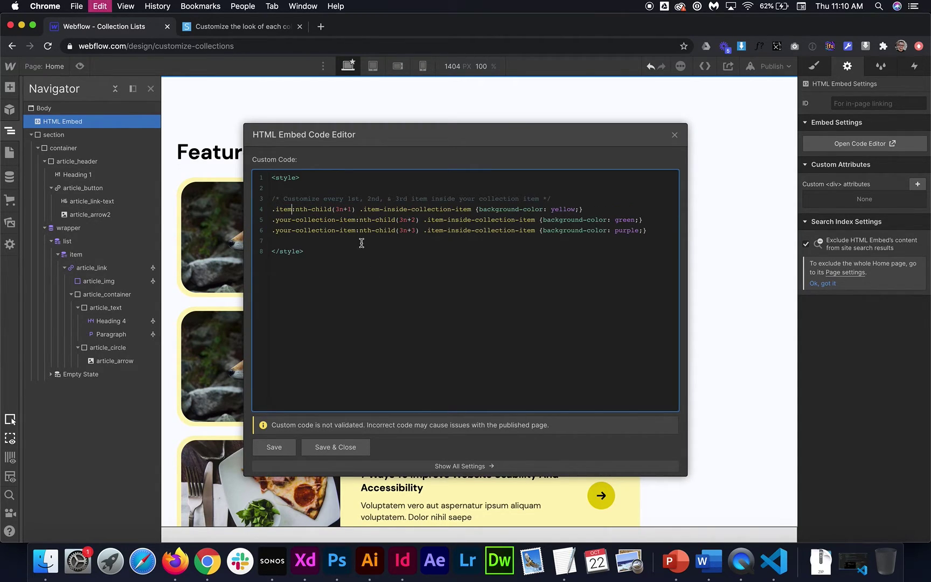
key(super+v)
mouse_move(355, 221)
mouse_down()
mouse_move(275, 221)
mouse_move(348, 235)
mouse_up()
key(super+v)
key(super+v)
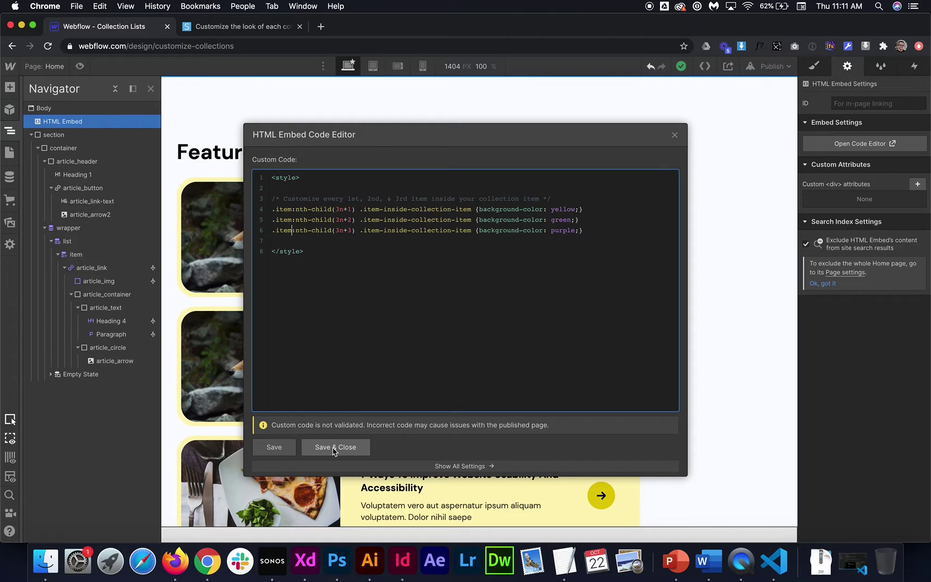
drag(370, 210, 403, 212)
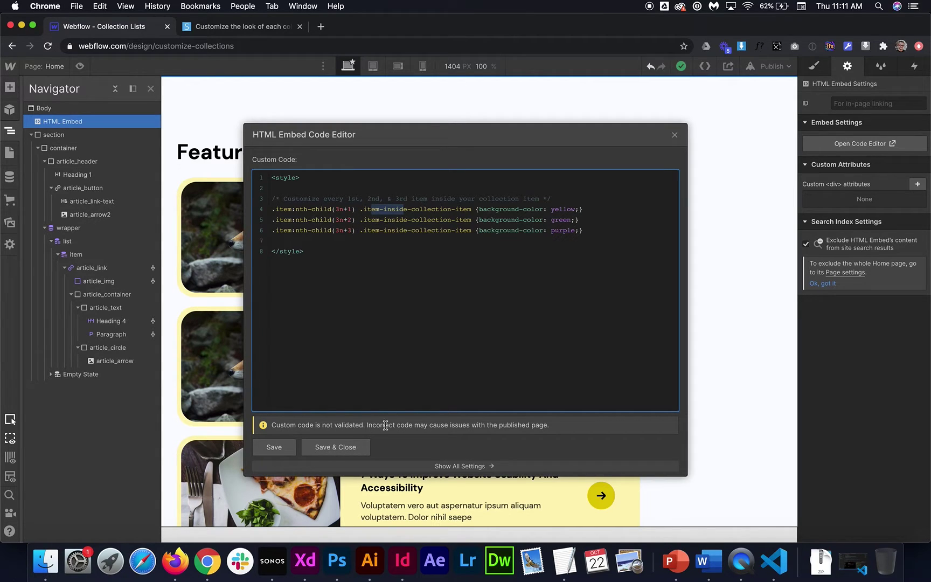
click(332, 447)
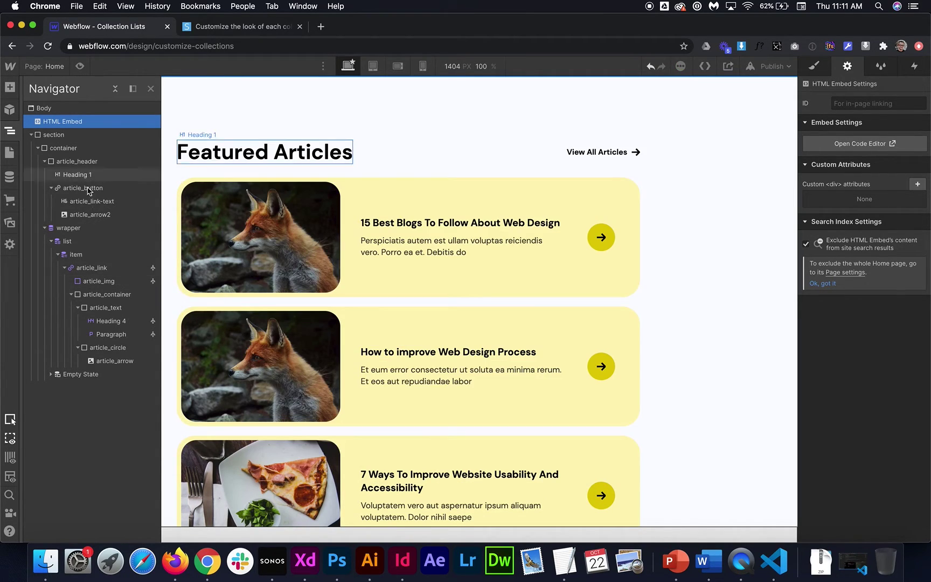
Inspect the item and article_link elements in the Navigator, then reselect the HTML Embed.
click(83, 255)
click(91, 268)
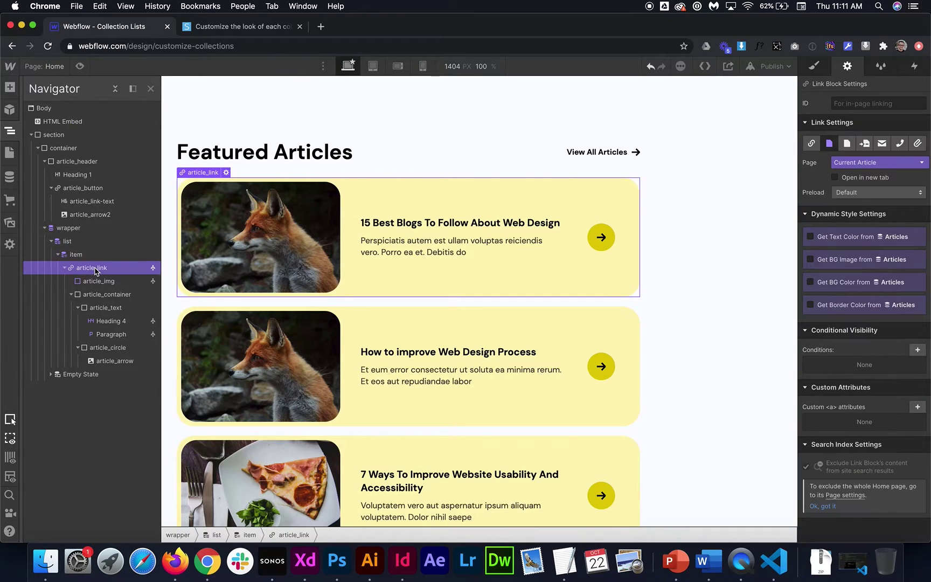
click(814, 66)
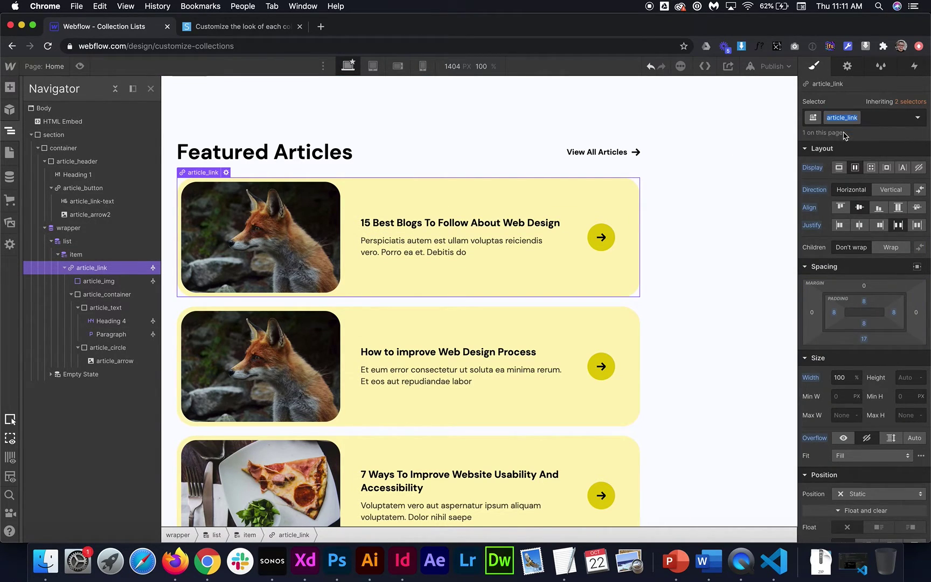
click(114, 121)
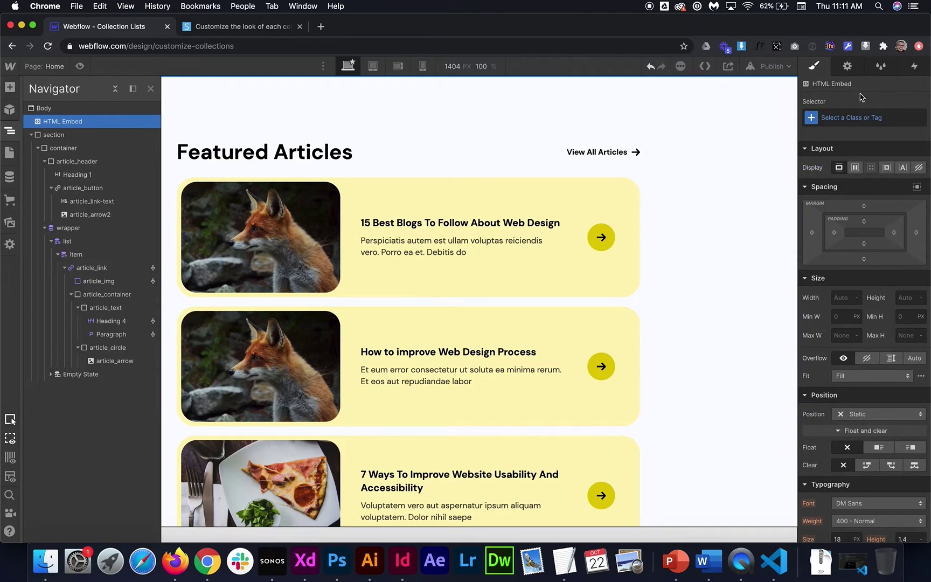
Replace .item-inside-collection-item with .article_link on lines 4–6 and save the embed code.
click(848, 67)
click(862, 144)
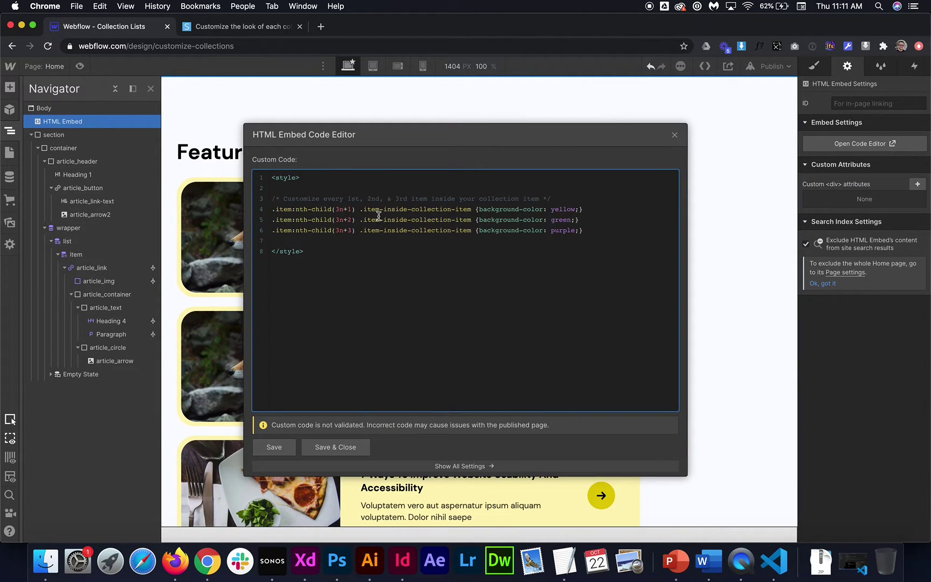
drag(364, 210, 471, 211)
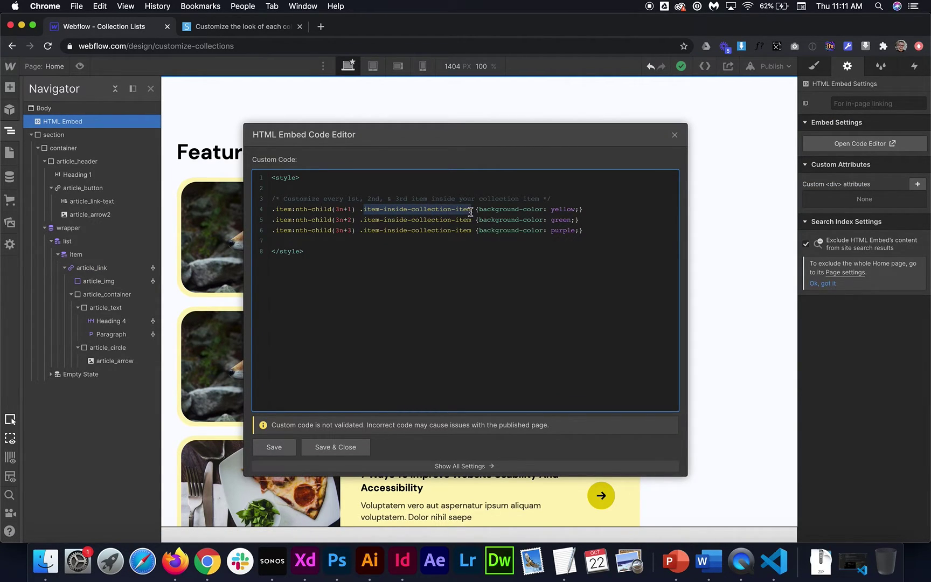
text(article_link)
drag(364, 220, 468, 223)
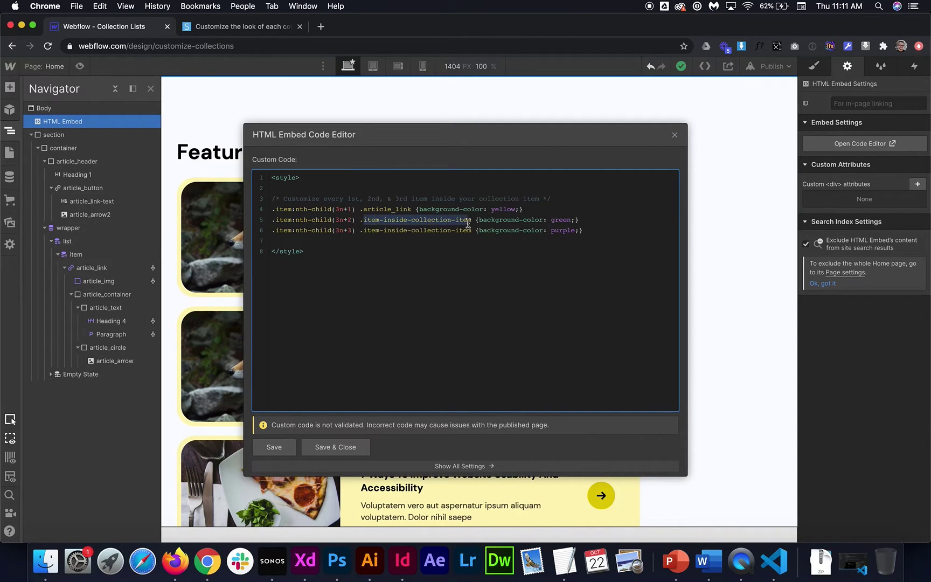
text(article_link)
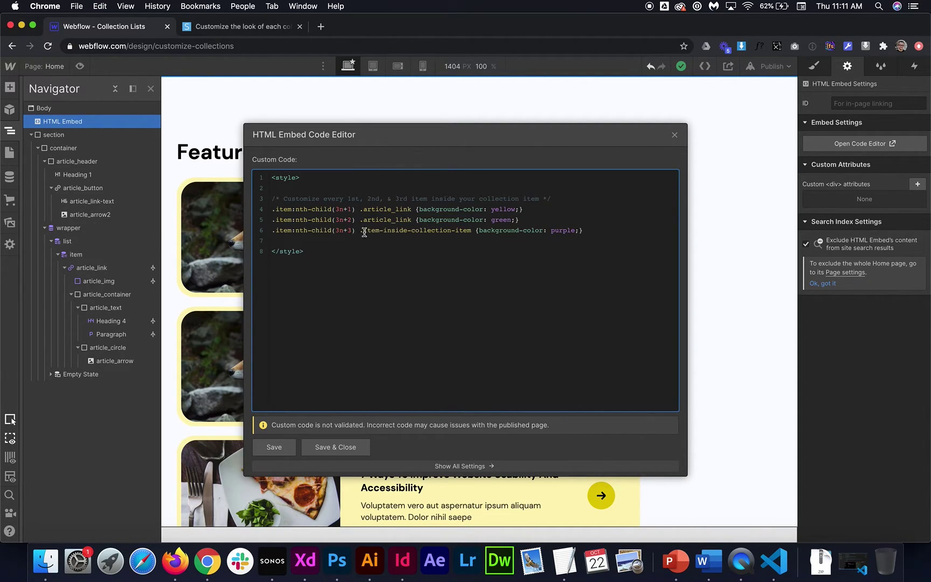
drag(363, 231, 471, 234)
text(article_link)
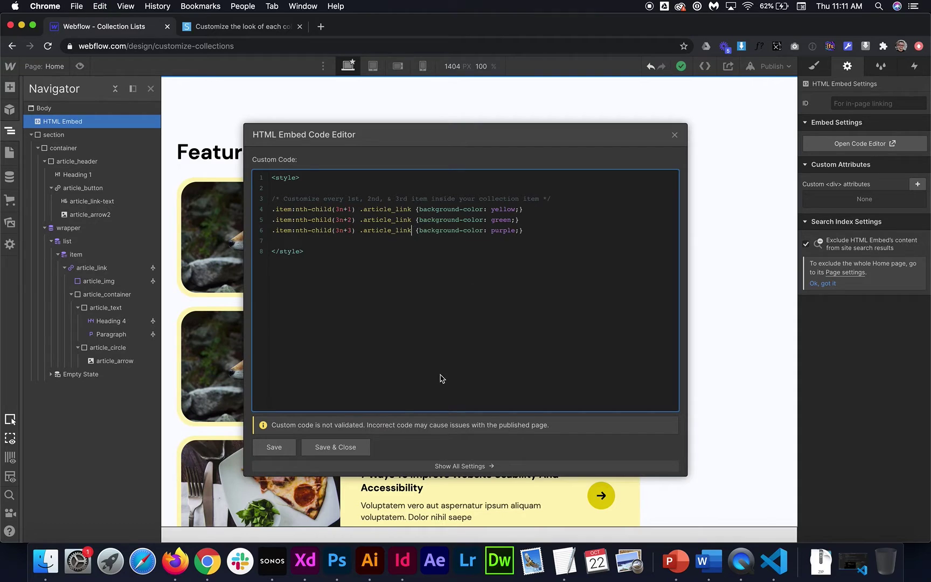
click(354, 447)
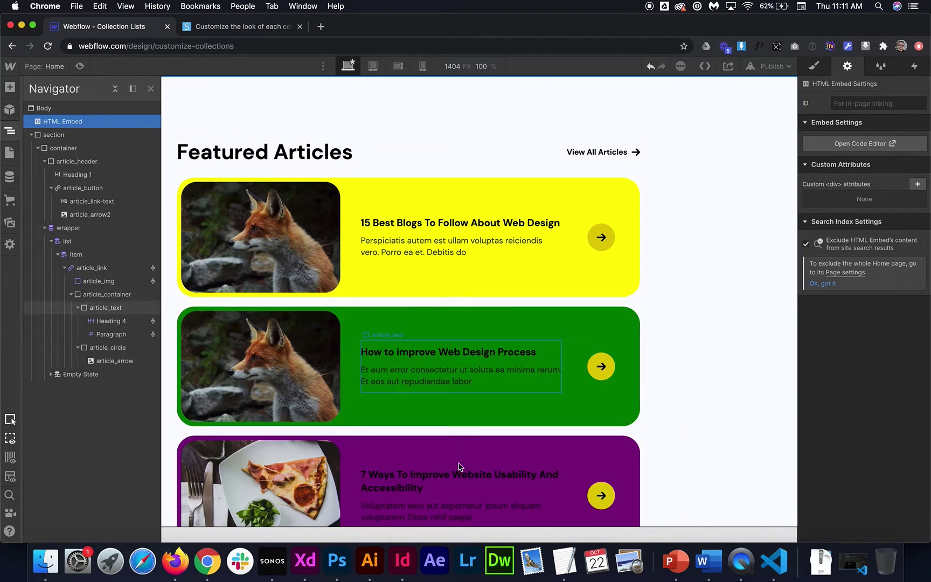
Select the first article_link card and inspect its Light Yellow background colour.
click(617, 289)
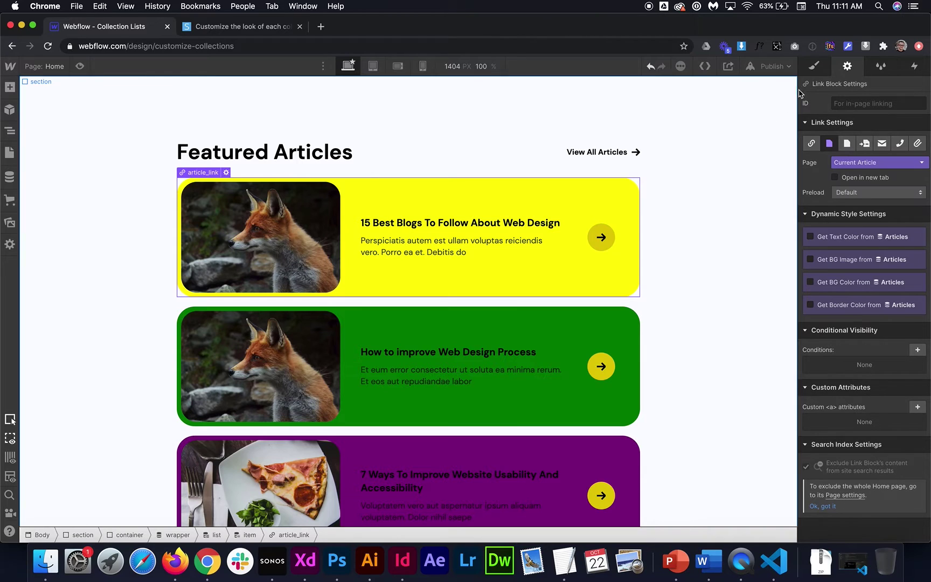
click(814, 66)
scroll(835, 333, down, 10)
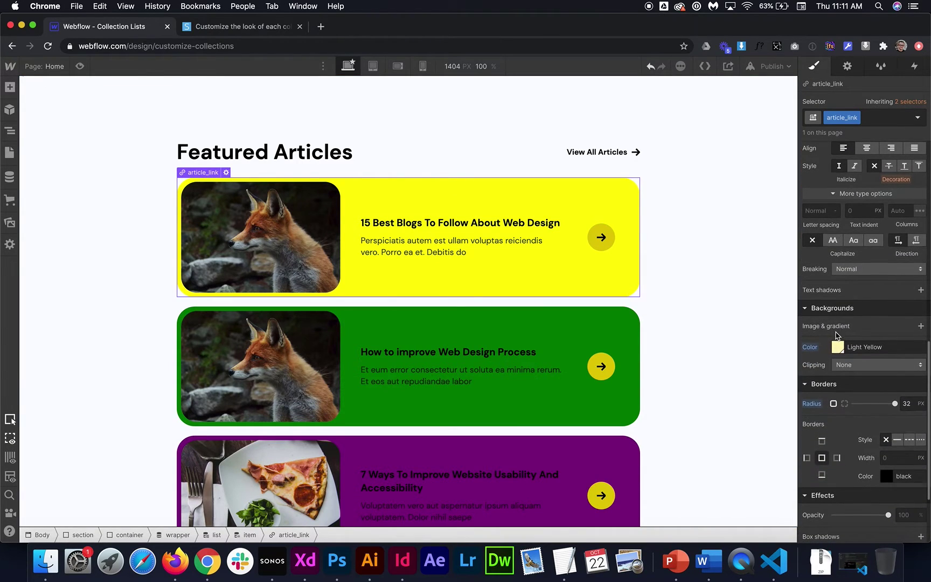
click(837, 348)
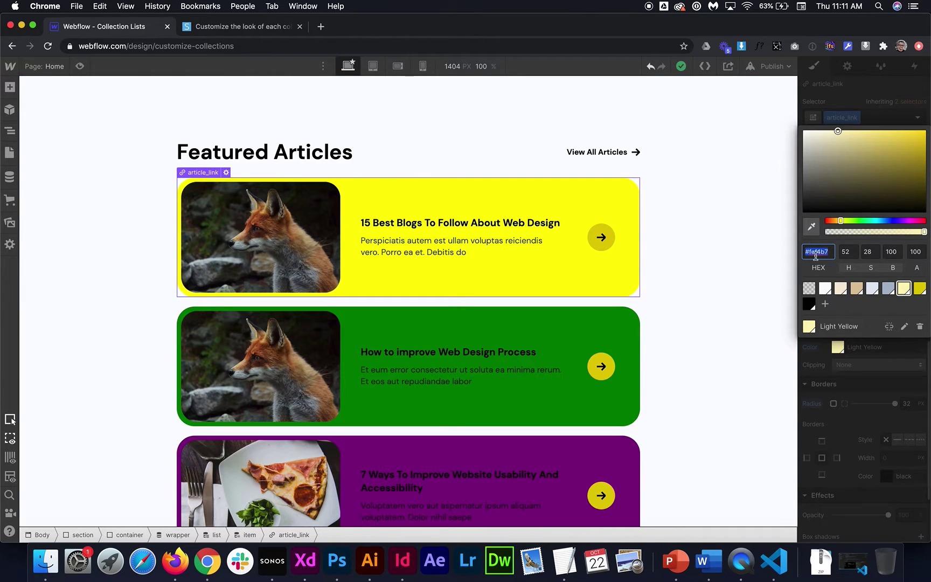
key(Escape)
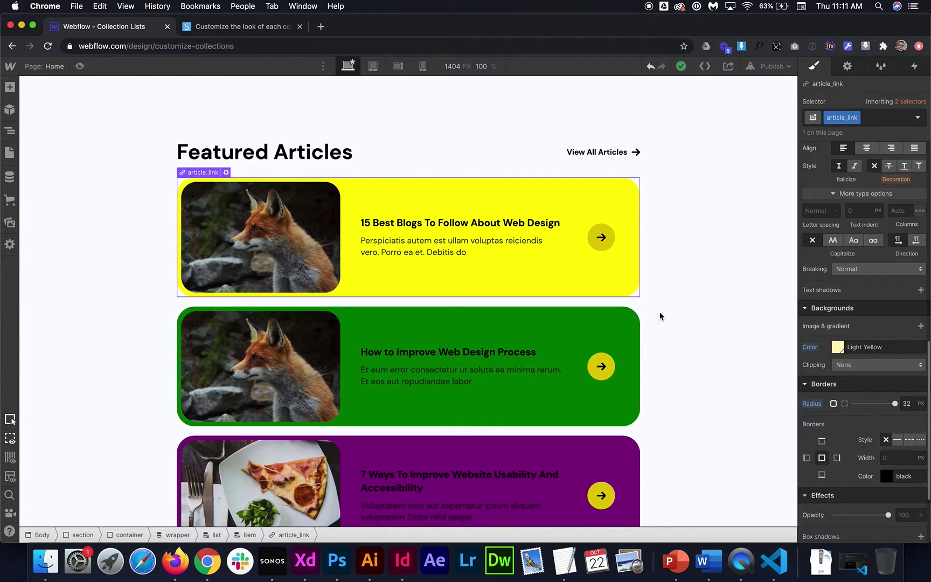
Copy article_link's generated CSS from Help > CSS Preview to the clipboard.
click(9, 531)
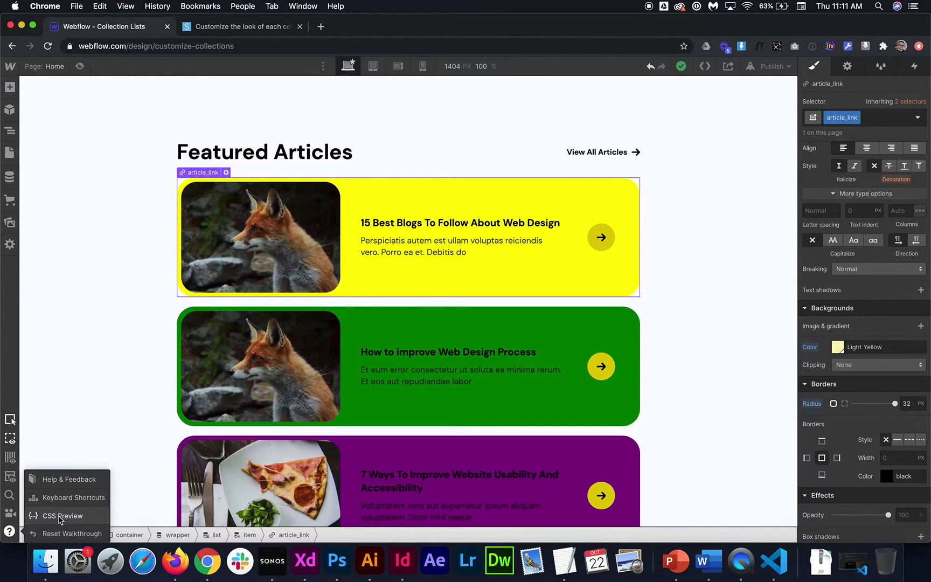
click(60, 516)
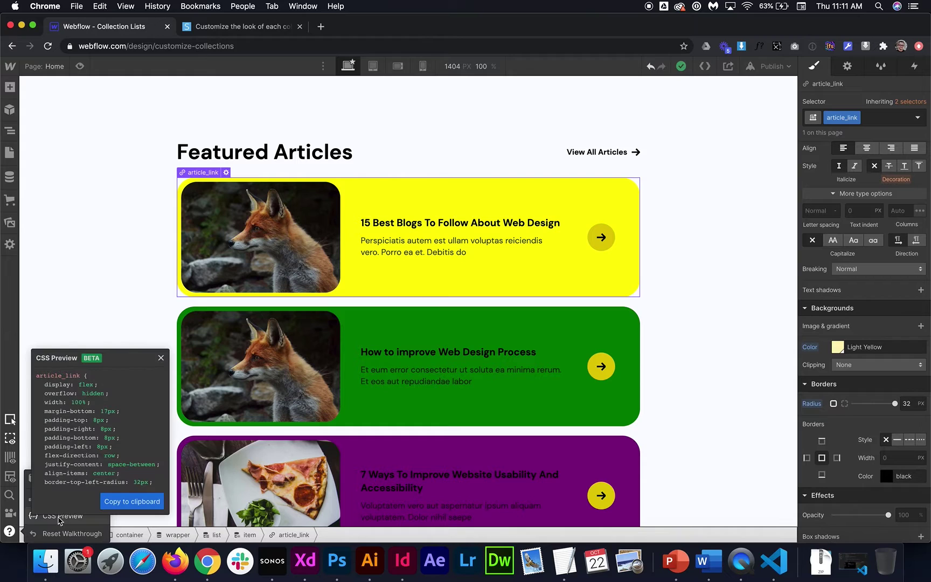
click(121, 501)
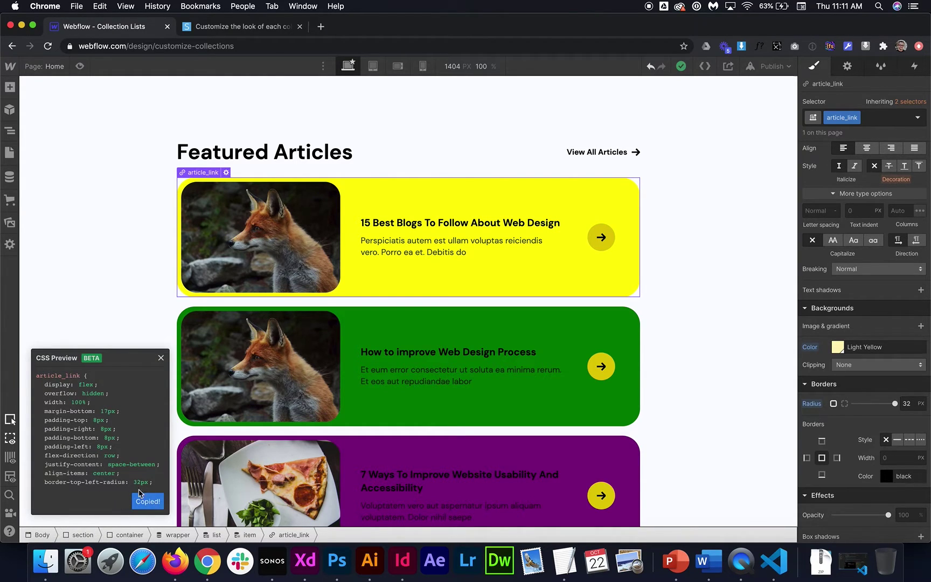
Paste the article_link card CSS into a new TextEdit document and select its background-color line.
click(568, 560)
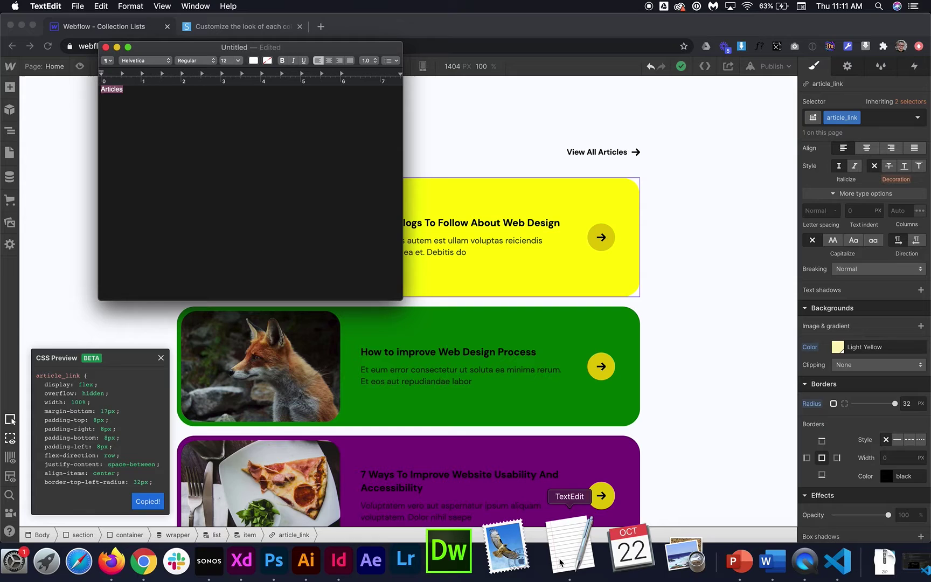
key(super+v)
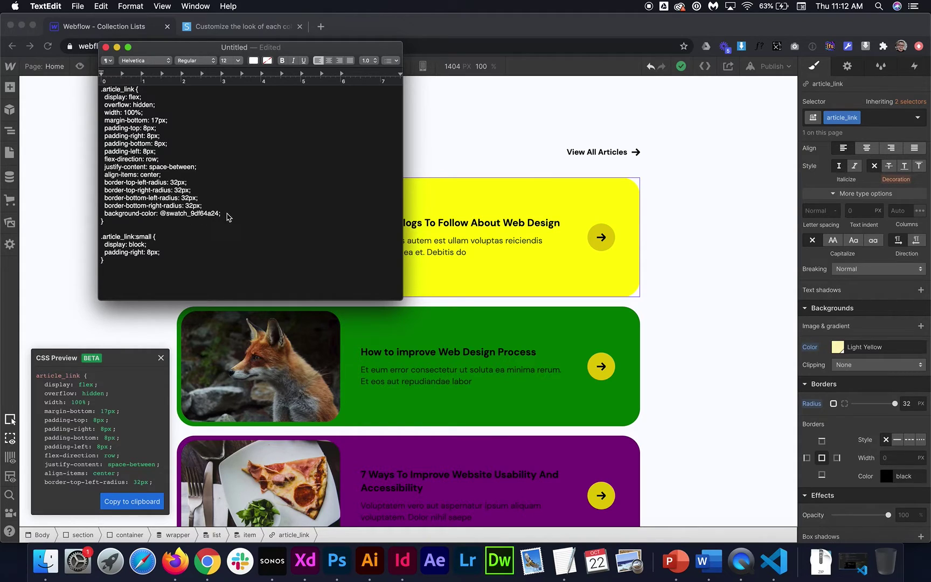
drag(226, 218, 109, 218)
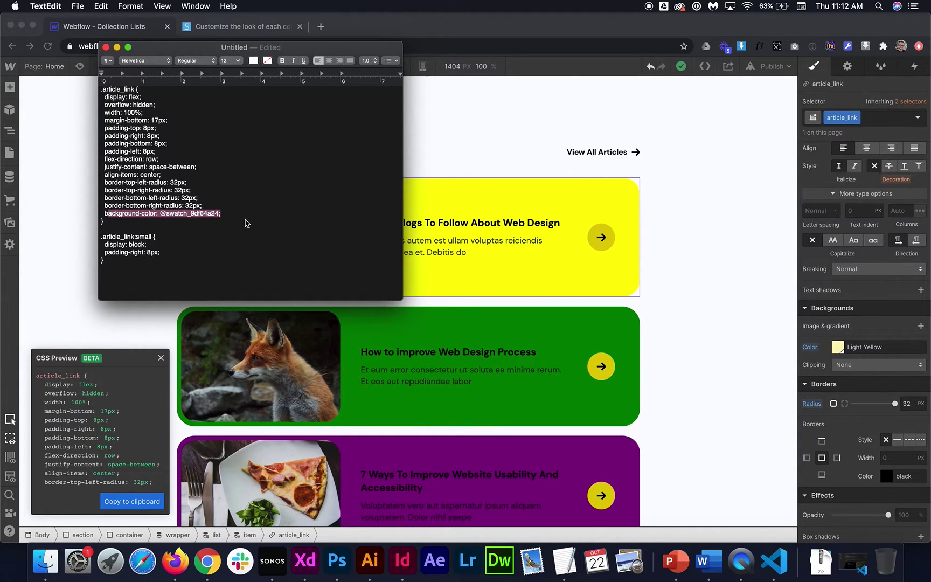
Copy the Light Yellow hex value #fef4b7 from the card's background colour picker.
click(852, 343)
click(834, 347)
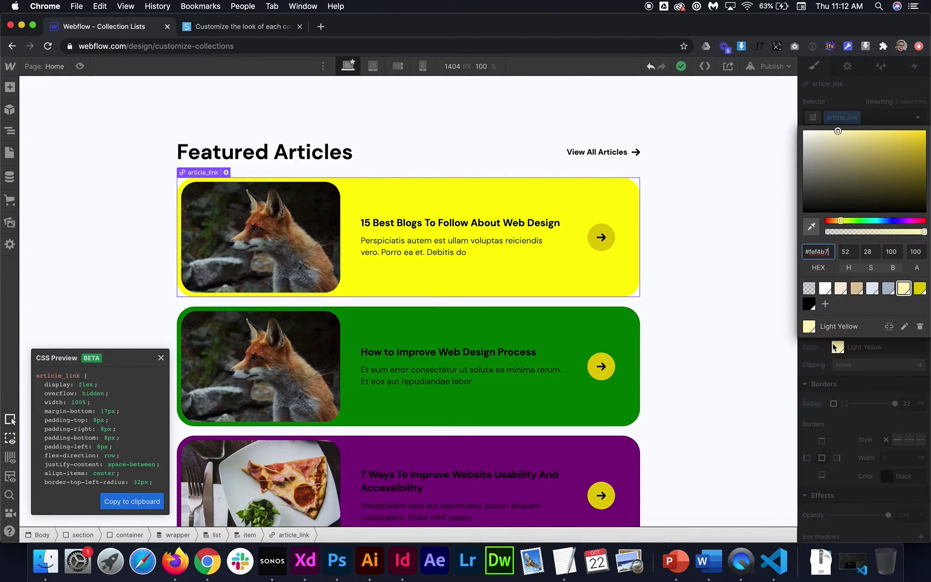
triple_click(832, 253)
key(super+c)
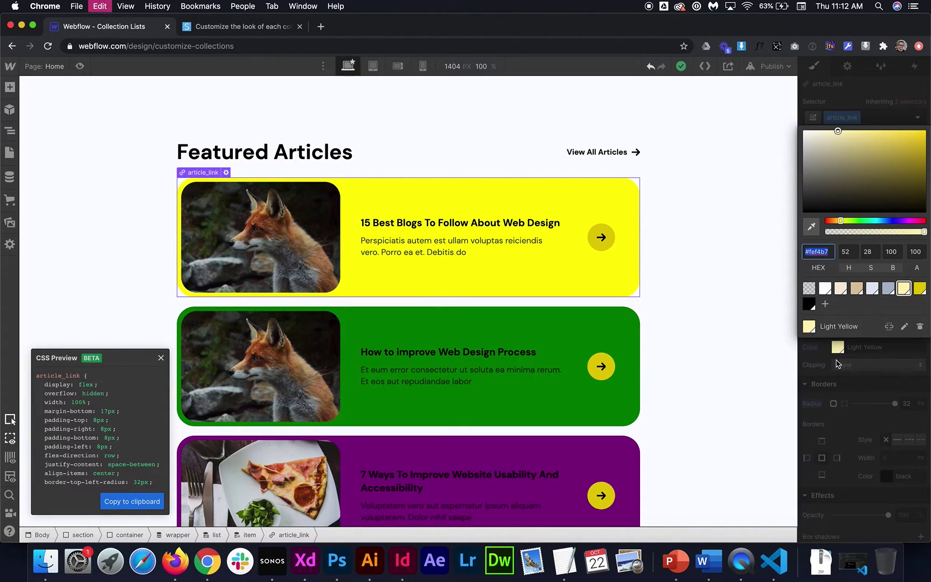
key(Escape)
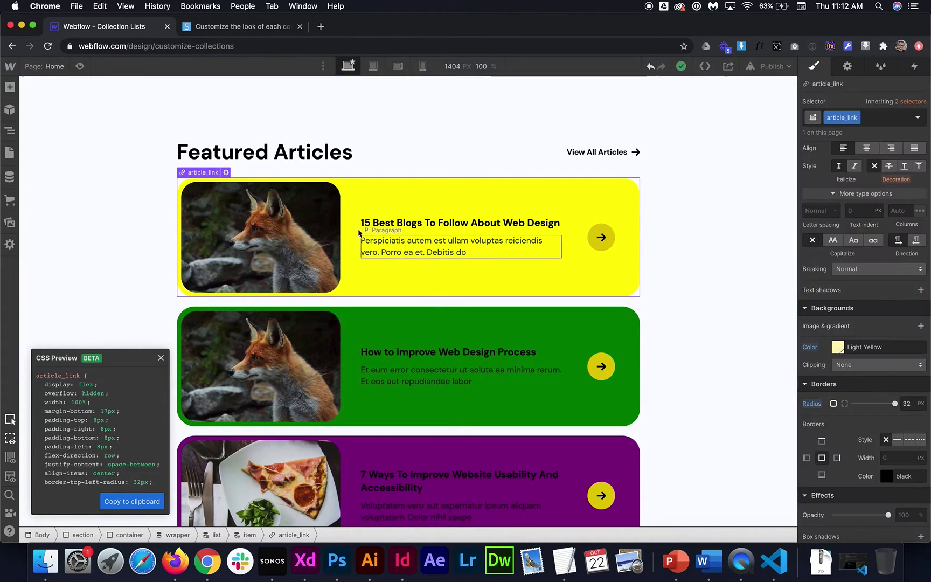
Replace the yellow declaration on line 4 of the HTML Embed code with background-color: #fef4b7.
click(9, 130)
click(60, 121)
click(847, 67)
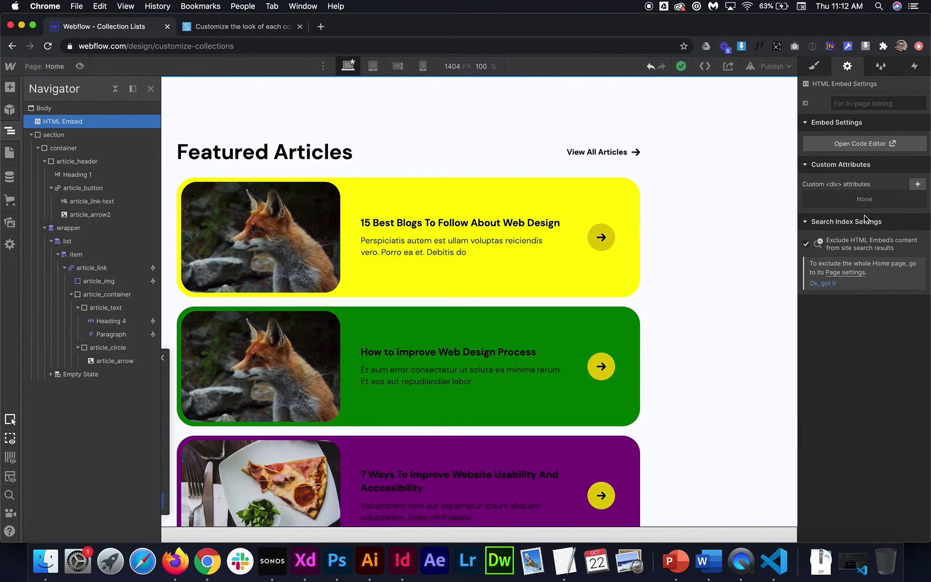
click(856, 143)
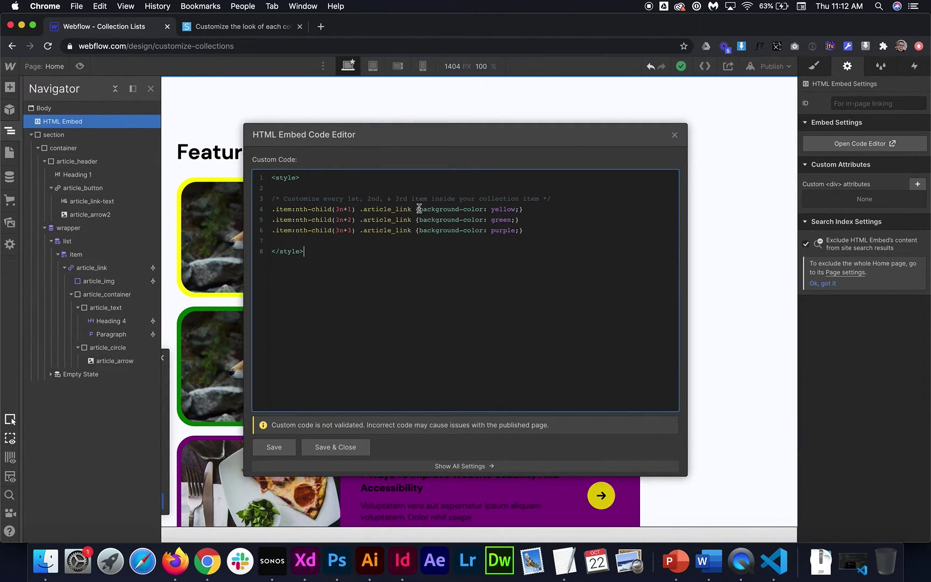
drag(419, 209, 521, 212)
key(super+v)
text(background-color:)
Save the embed code and get the Light Tan hex #f7ead9 from the card's background picker.
click(327, 446)
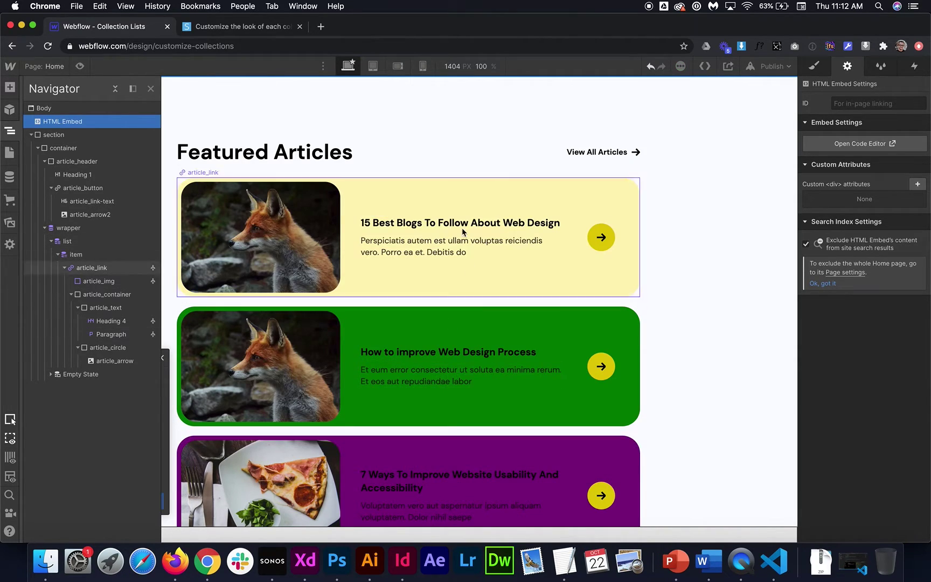
scroll(515, 375, down, 1)
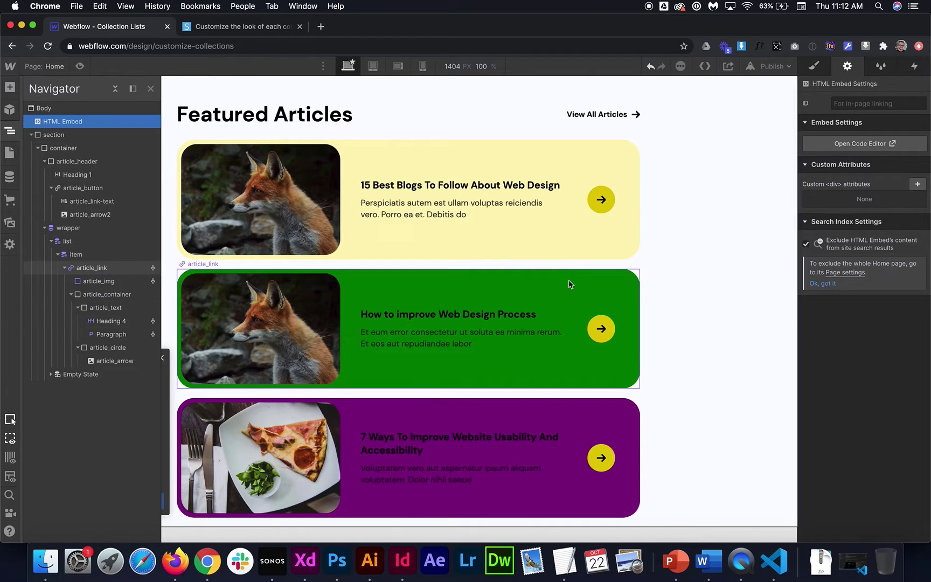
click(570, 285)
click(814, 66)
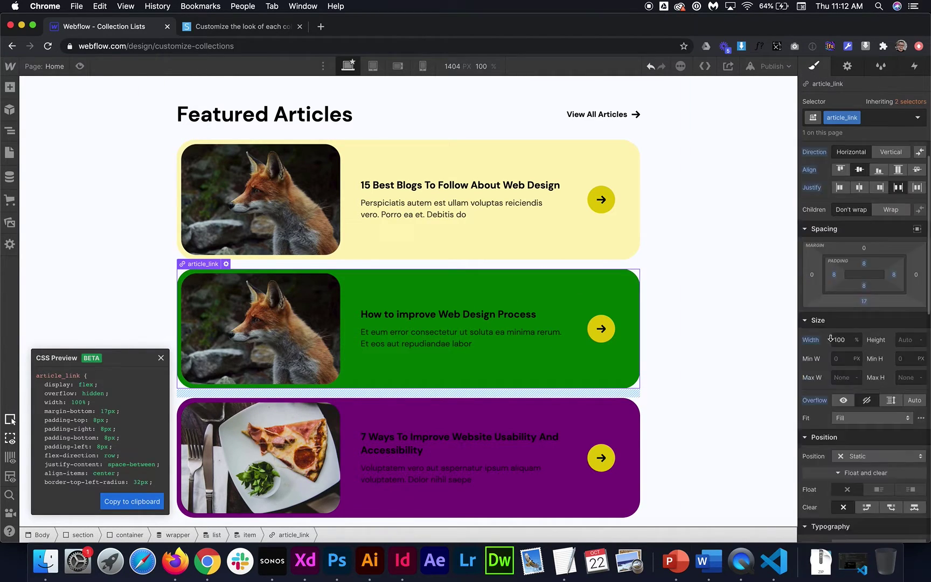
scroll(839, 291, down, 10)
click(838, 293)
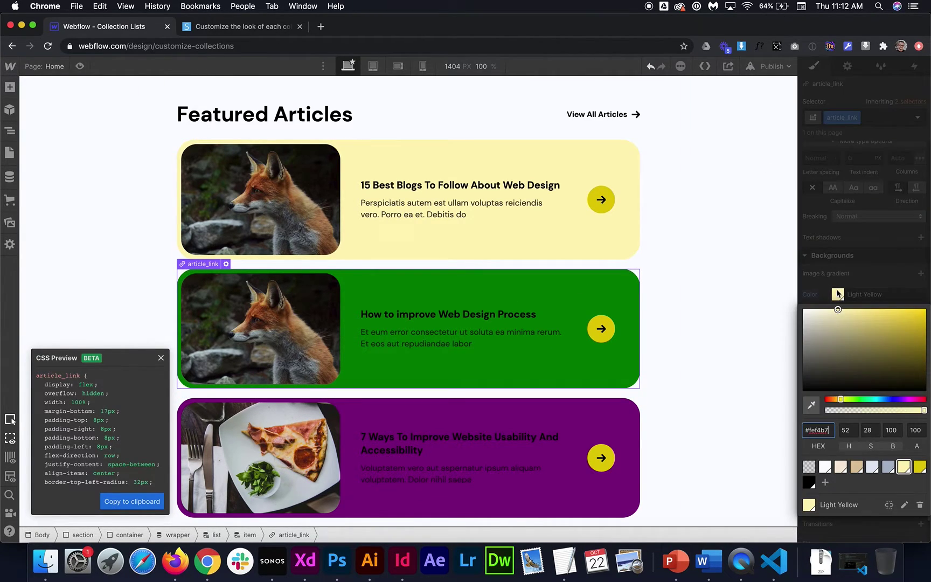
click(841, 468)
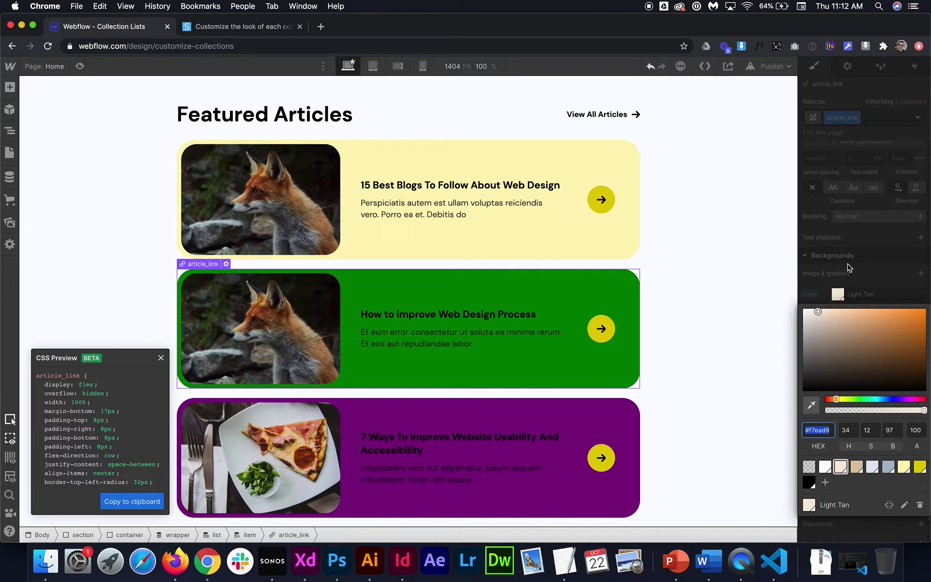
click(848, 267)
Replace purple on line 6 of the HTML Embed code with #f7ead9 and save.
click(11, 132)
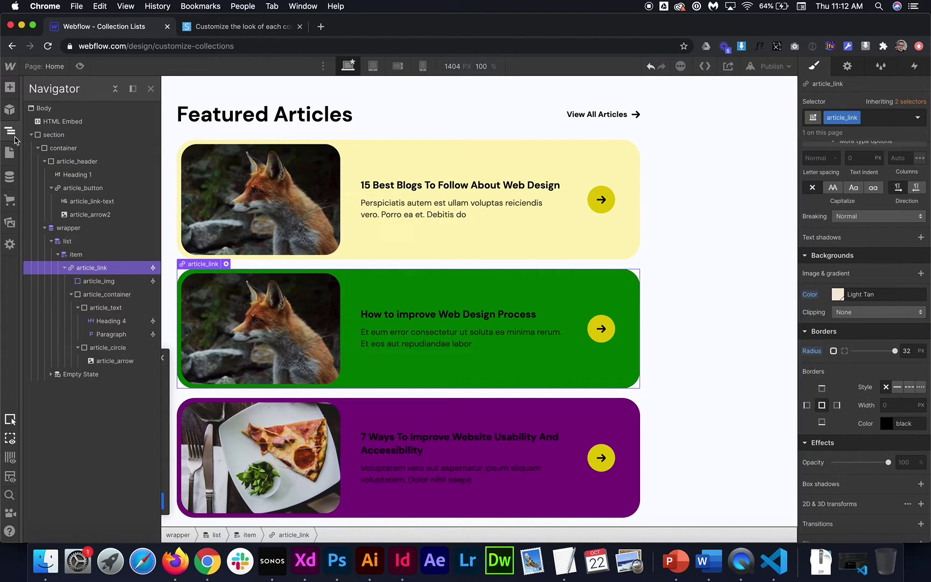
click(62, 121)
click(847, 66)
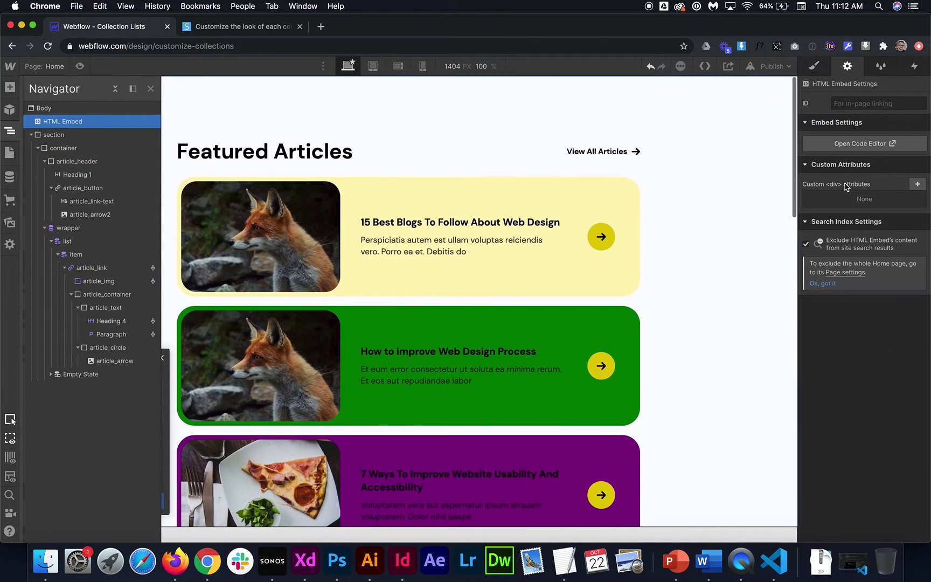
click(852, 145)
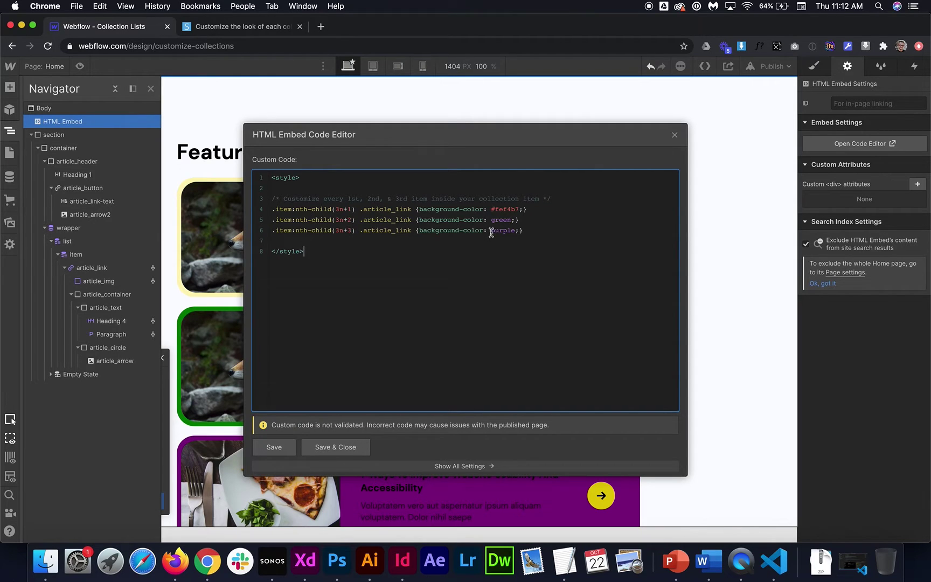
drag(491, 230, 518, 233)
key(super+v)
click(328, 446)
Get the Light Blue hex #dfe7f2 from the green card's background colour picker.
scroll(594, 346, down, 1)
click(541, 384)
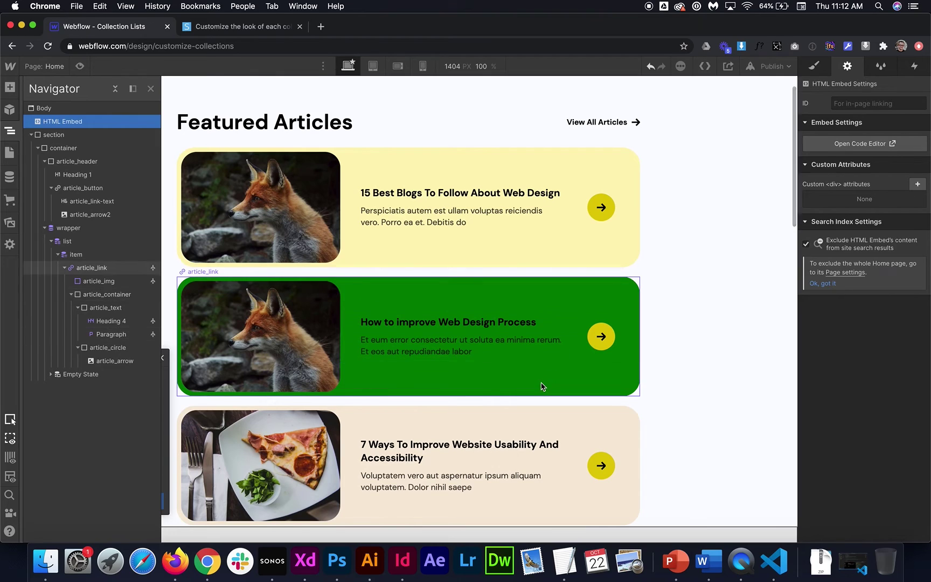
click(820, 69)
scroll(845, 398, down, 10)
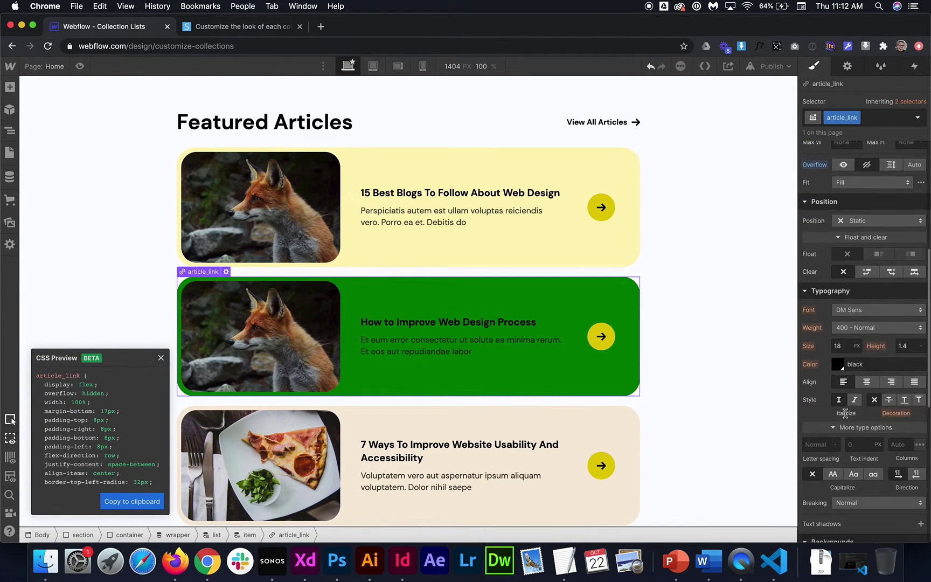
click(836, 323)
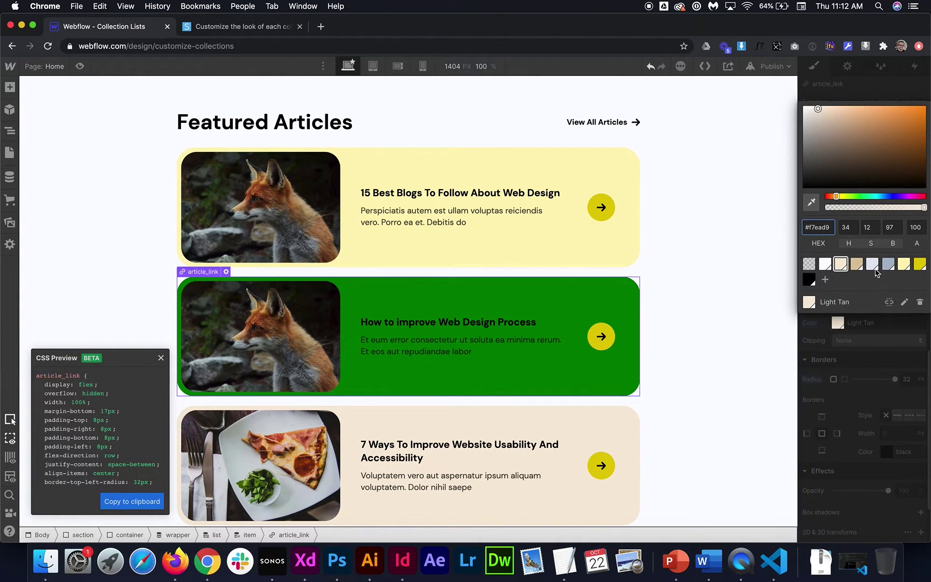
click(871, 264)
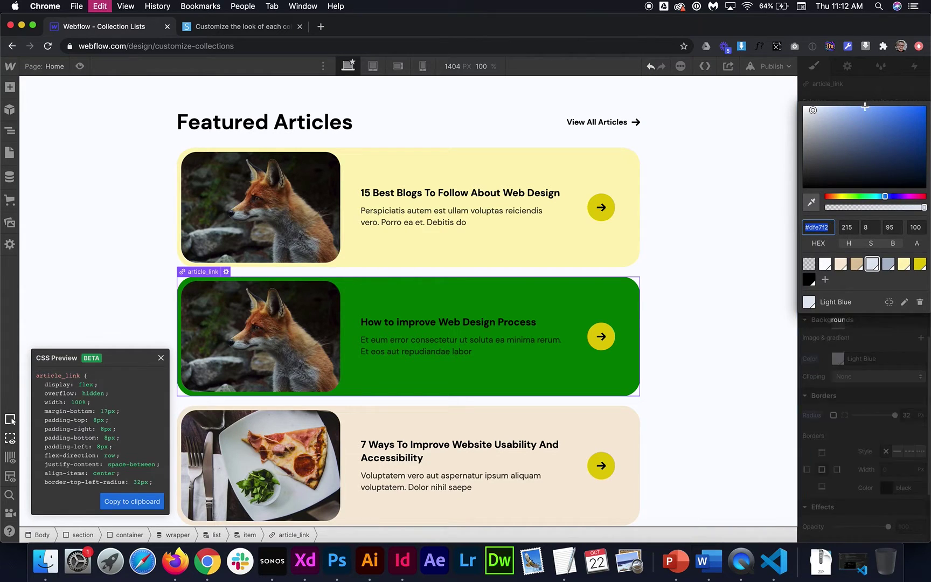
click(813, 66)
click(847, 68)
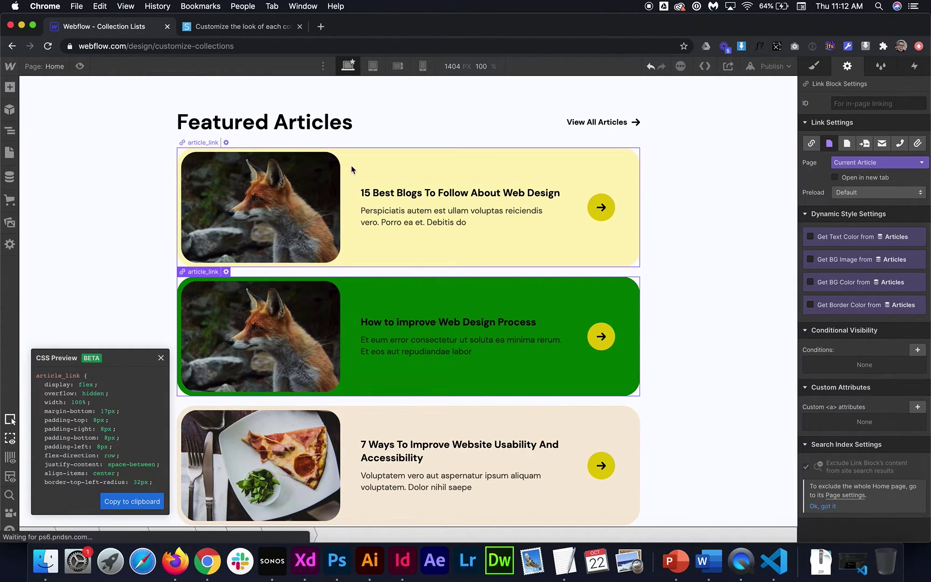
Replace green on line 5 of the HTML Embed code with #dfe7f2 and save.
click(10, 130)
click(87, 122)
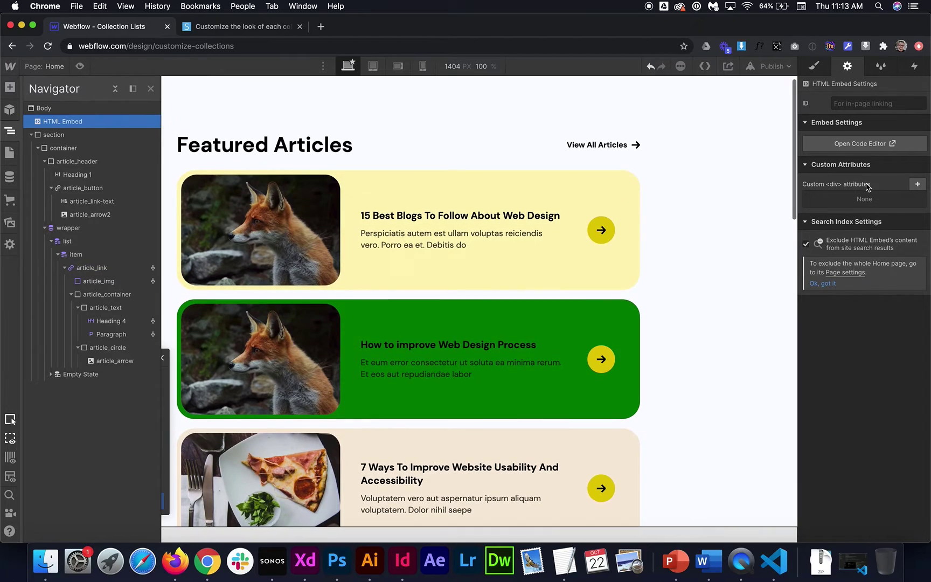
click(862, 144)
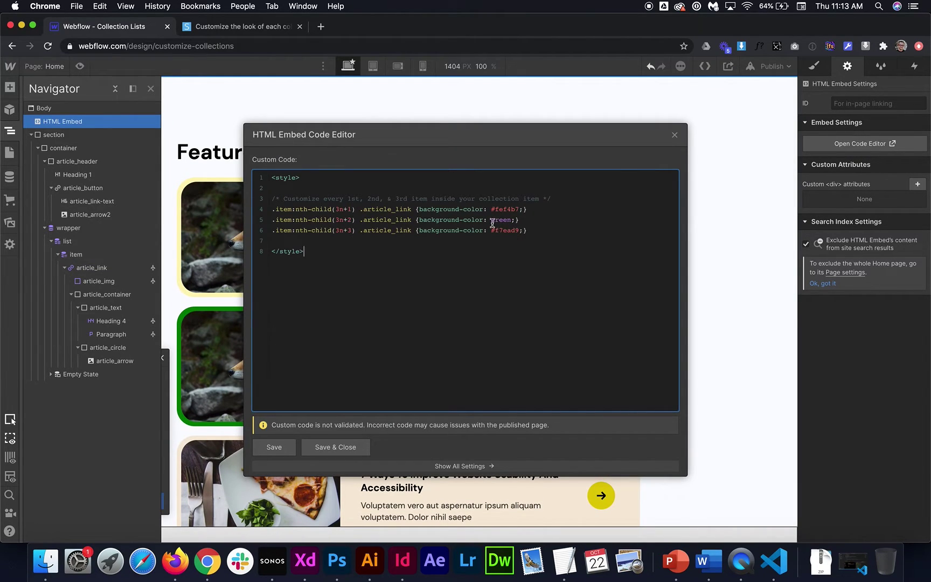
drag(492, 222, 509, 222)
click(360, 449)
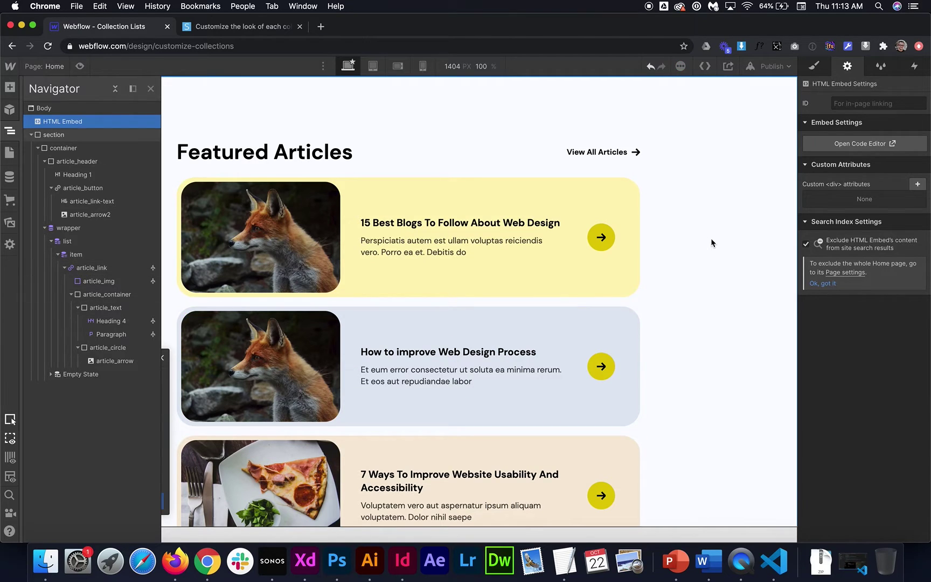
Close the Navigator and scroll through all article cards and back to verify the colour cycle.
key(Delete)
key(z)
scroll(711, 243, down, 3)
scroll(638, 179, up, 2)
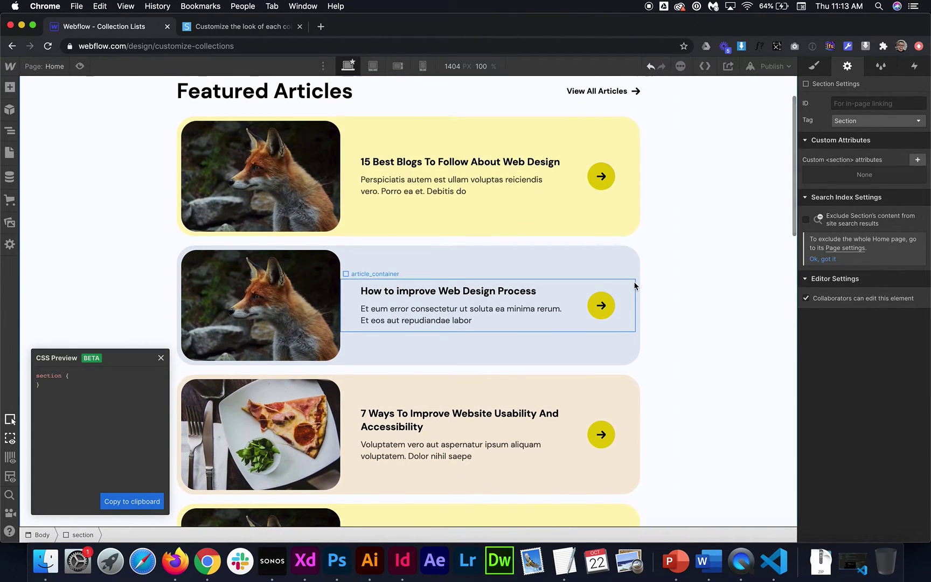
scroll(634, 285, down, 2)
scroll(650, 377, up, 3)
scroll(614, 261, down, 3)
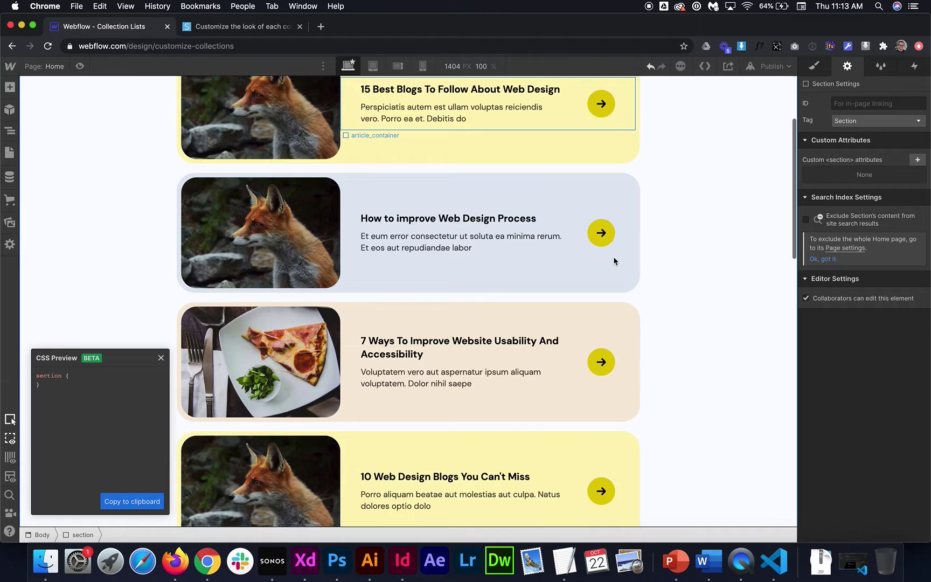
scroll(614, 262, down, 6)
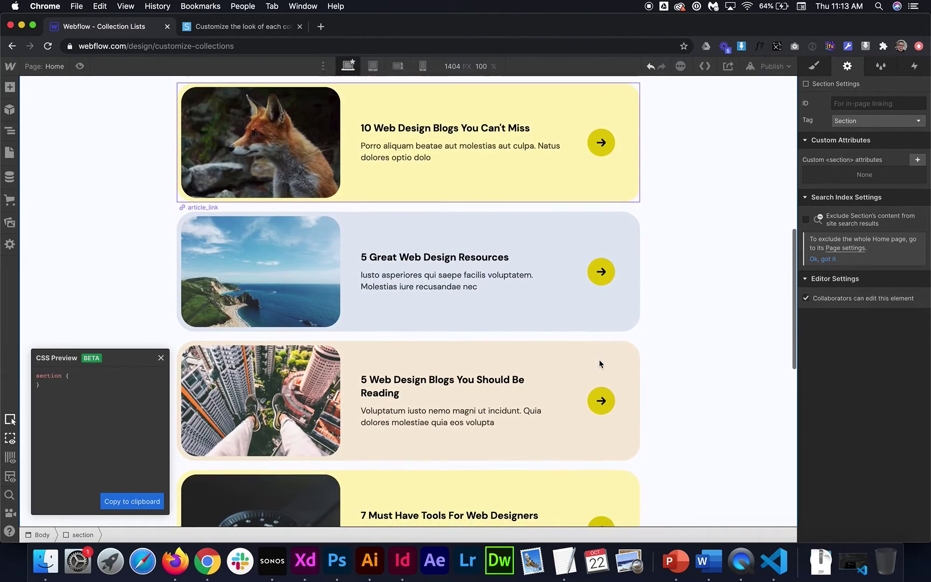
scroll(599, 364, down, 3)
scroll(577, 228, up, 5)
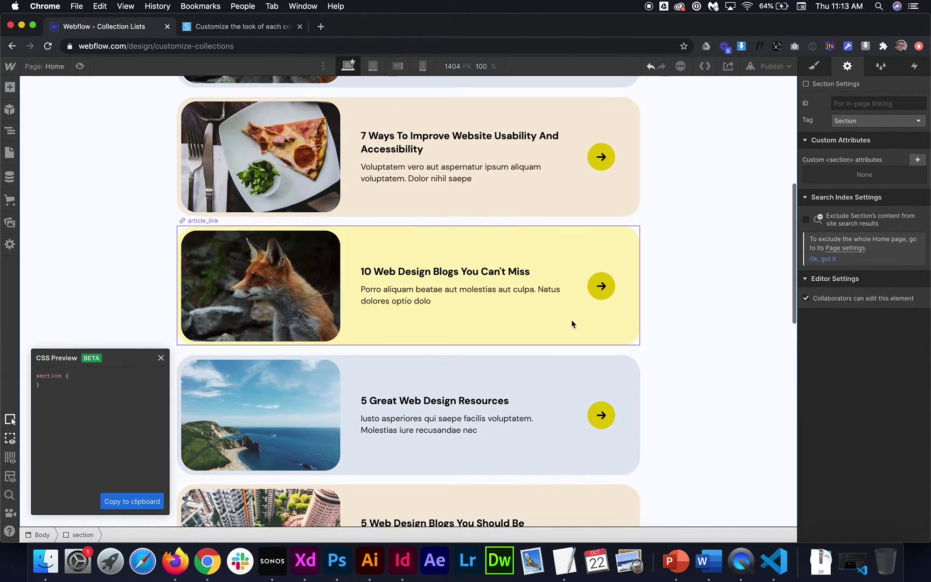
scroll(572, 324, down, 12)
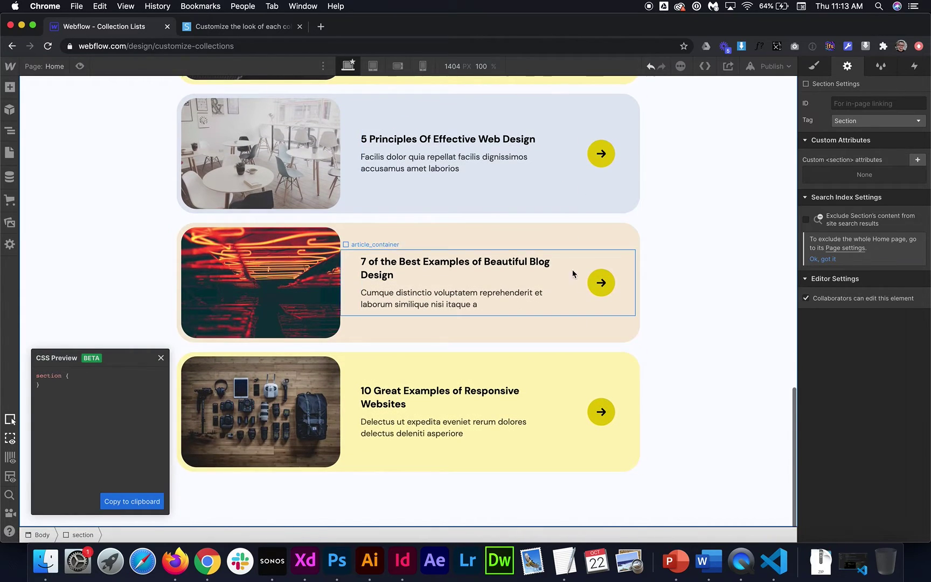
scroll(573, 269, up, 15)
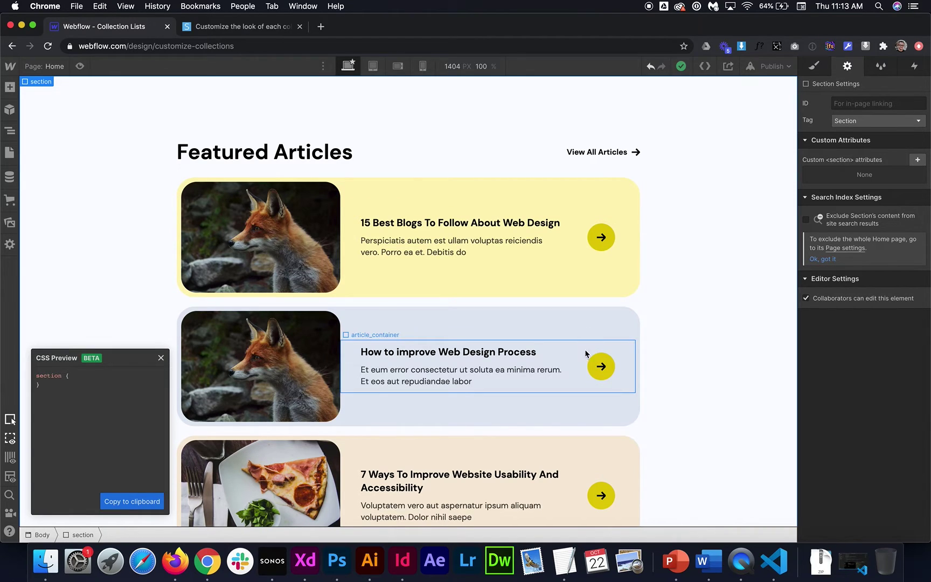
Copy the Dark Blue hex #acb9c9 from the second card's background picker, then select its arrow circle.
click(607, 323)
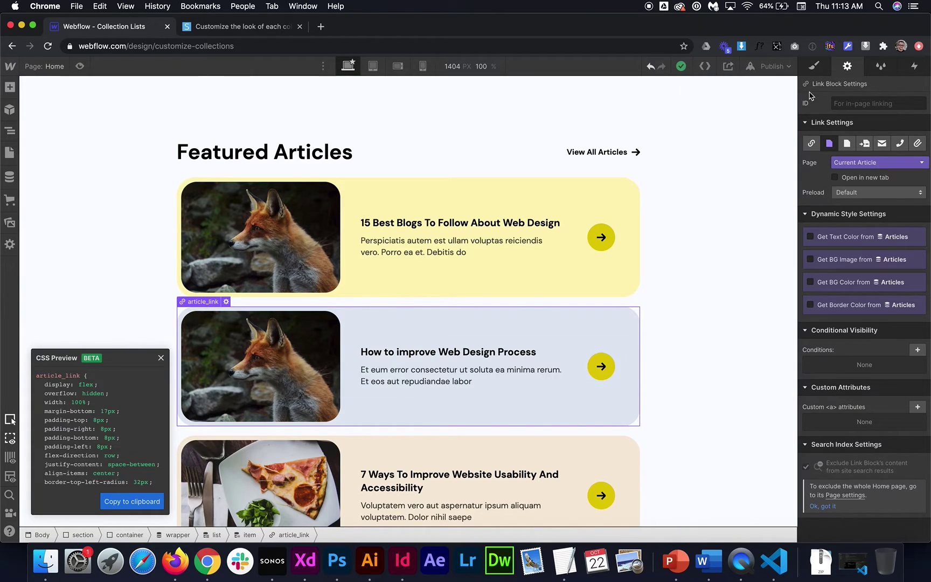
click(813, 67)
scroll(858, 350, down, 10)
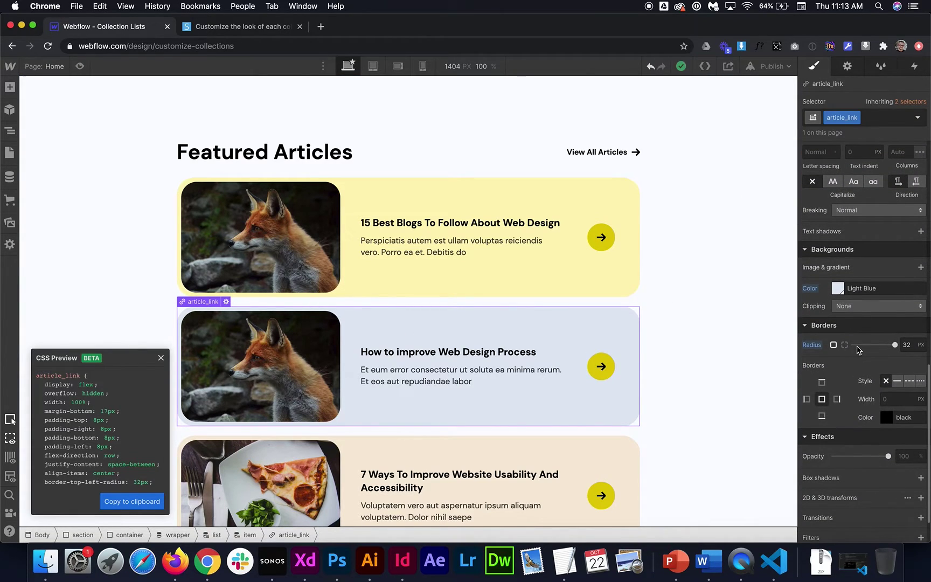
click(838, 288)
click(887, 460)
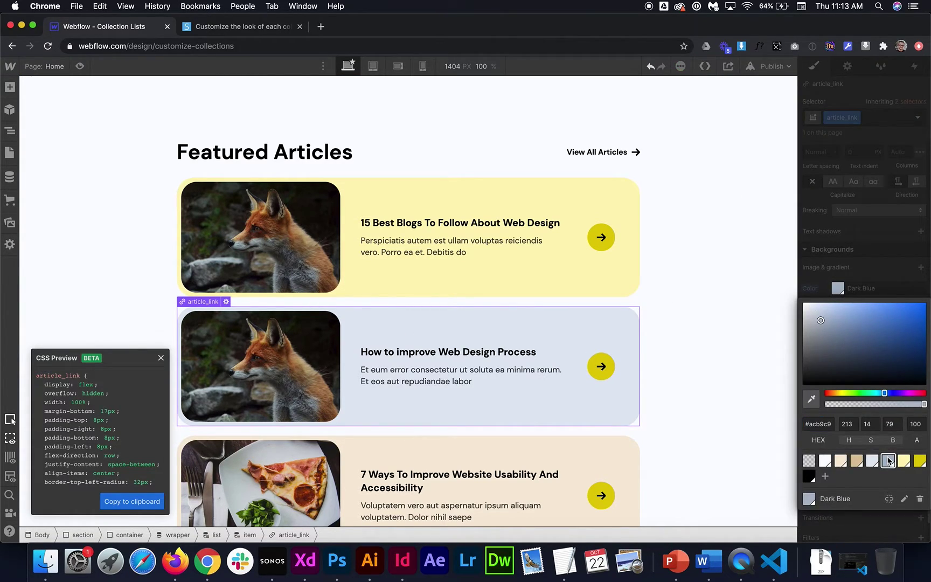
click(834, 425)
key(super+c)
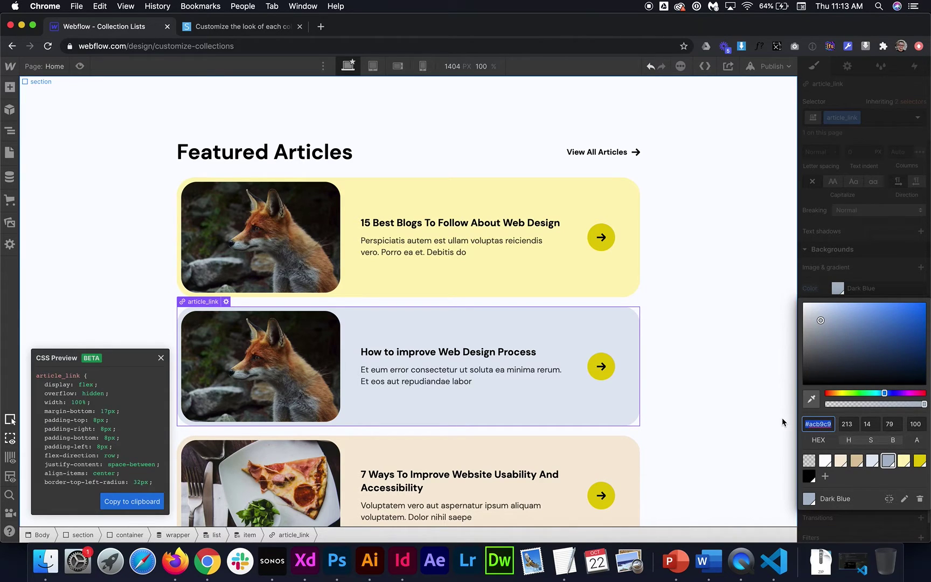
click(880, 247)
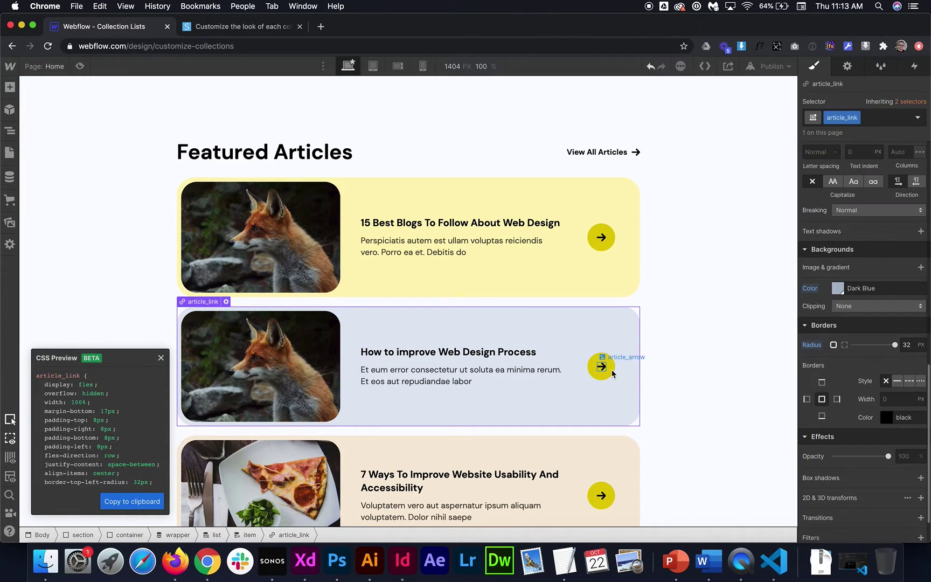
click(613, 368)
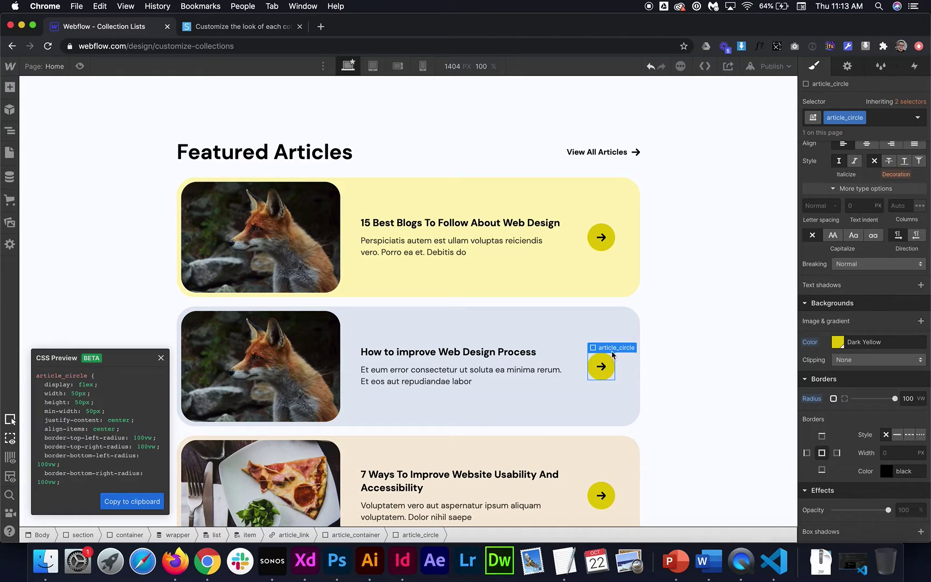
click(847, 65)
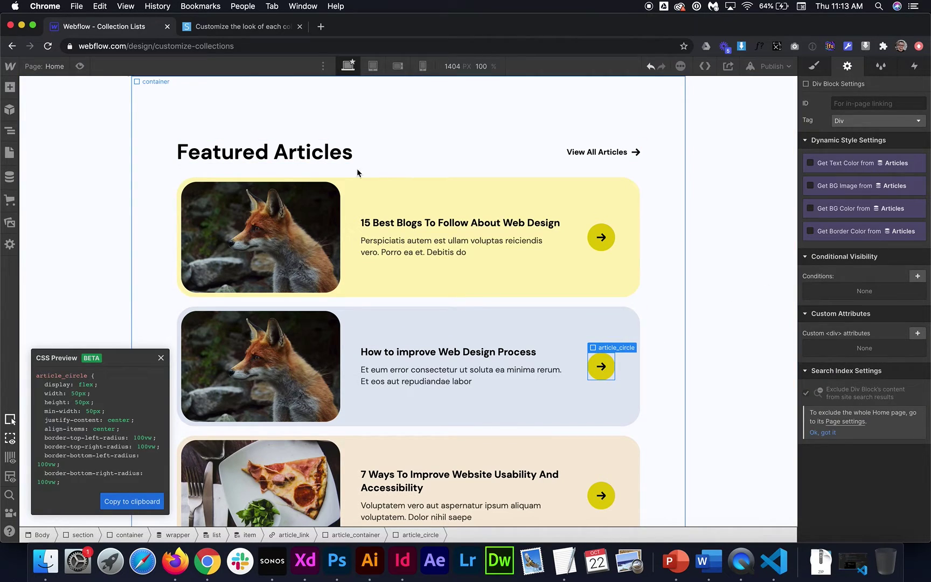
Duplicate the three nth-child card colour rules in the HTML Embed code as a new block.
click(10, 132)
click(61, 121)
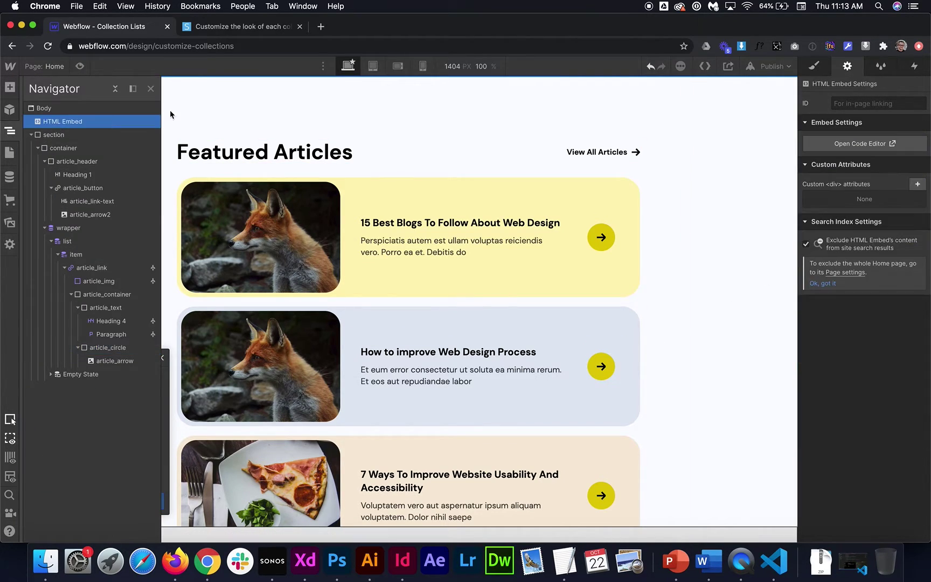
click(860, 143)
key(Return)
key(Return)
key(Return)
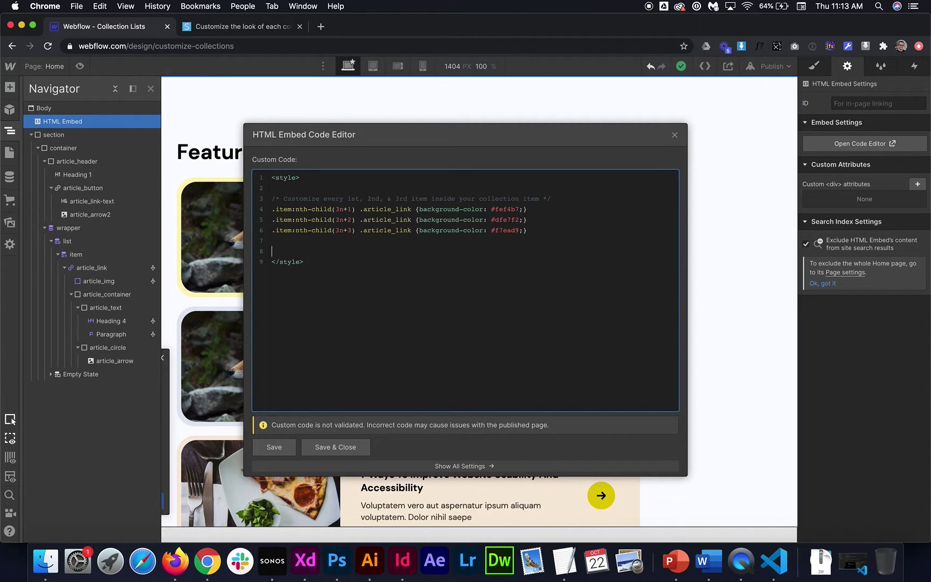
key(super+v)
drag(531, 230, 232, 229)
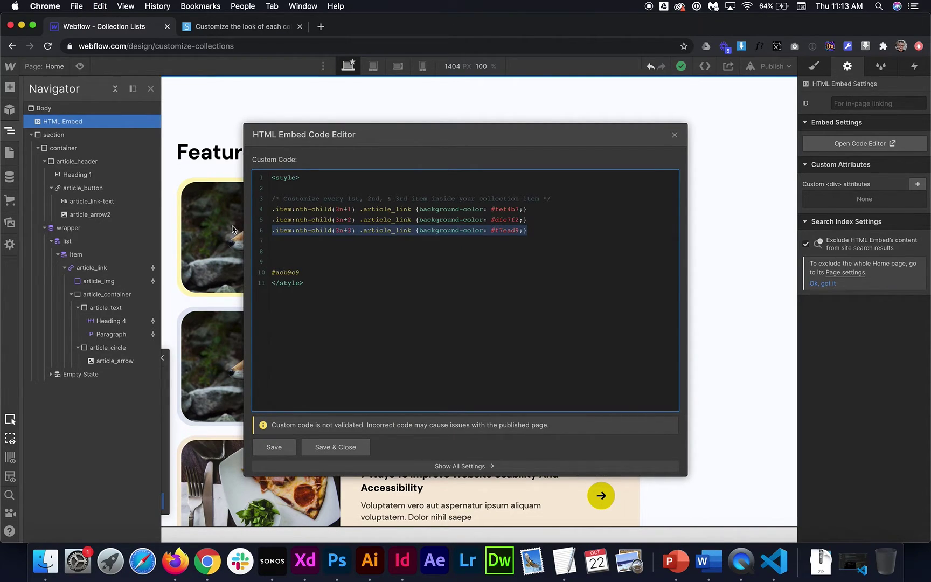
drag(535, 230, 248, 212)
key(super+c)
click(320, 251)
key(super+v)
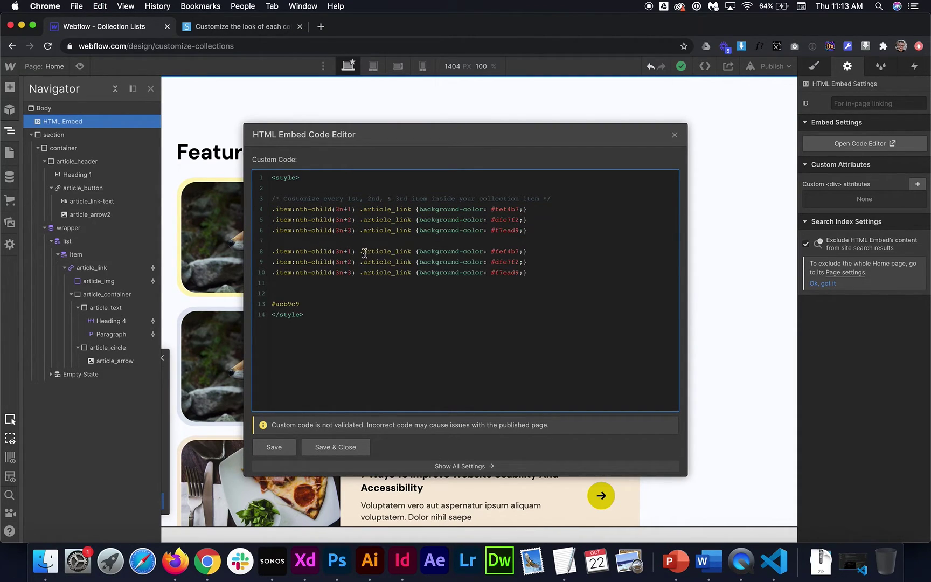
Rename the new rules to .article_circle, set the second colour to #acb9c9, and save.
drag(364, 253, 407, 252)
text(circle)
drag(396, 261, 412, 262)
text(circle)
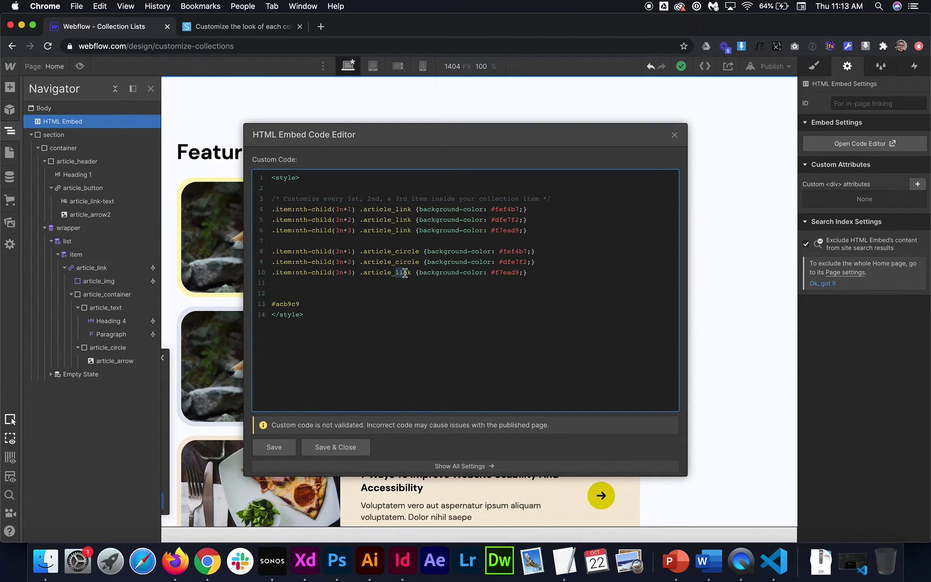
text(circle)
drag(305, 303, 256, 303)
key(BackSpace)
key(BackSpace)
key(BackSpace)
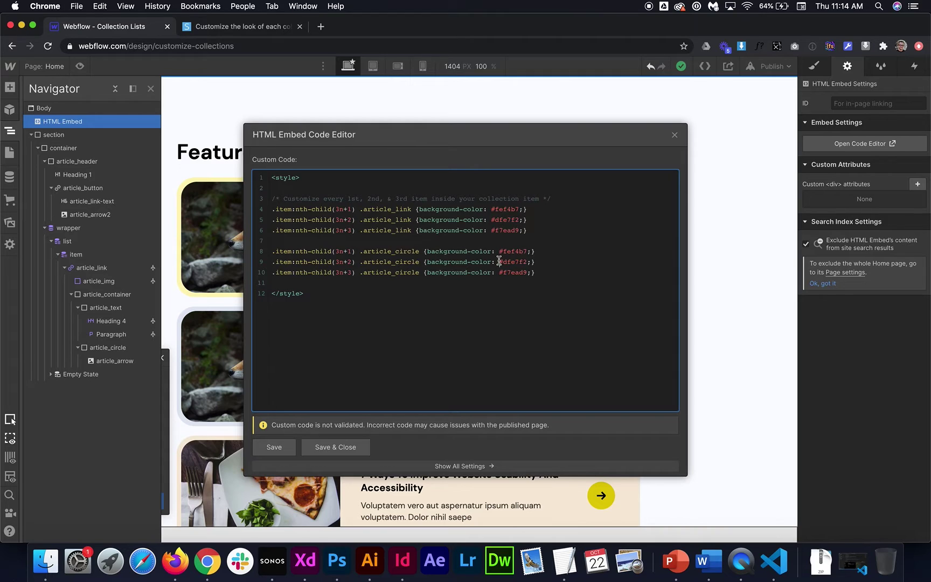
drag(499, 262, 524, 263)
click(335, 447)
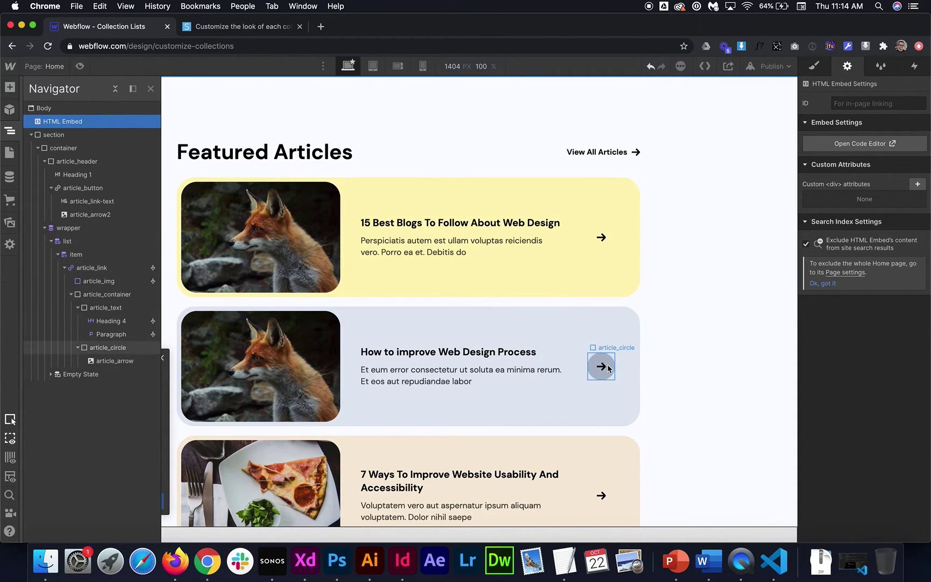
Copy the Dark Yellow hex #e0c804 from the first arrow circle's background colour picker.
click(601, 237)
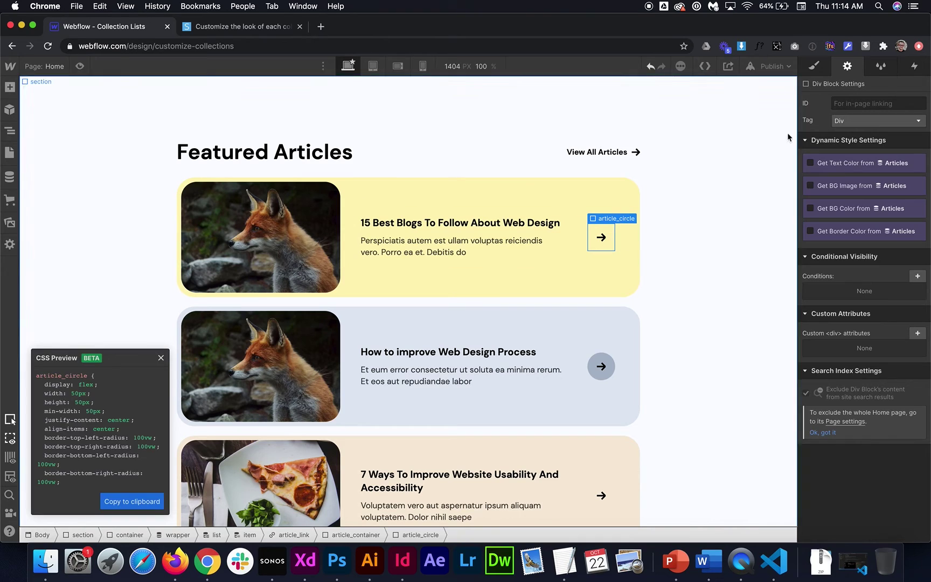
click(814, 66)
scroll(856, 232, down, 10)
click(839, 241)
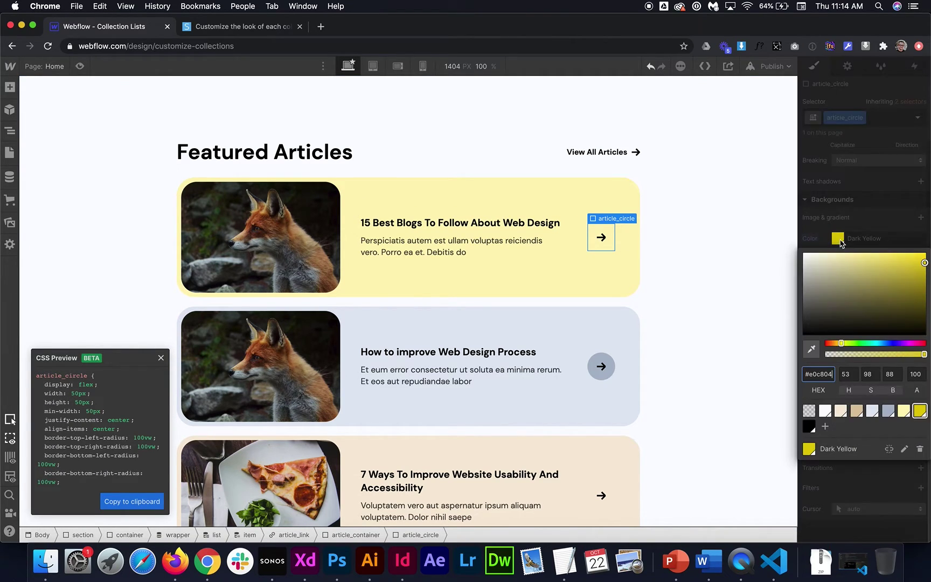
double_click(832, 370)
click(826, 374)
key(super+a)
key(super+c)
click(884, 201)
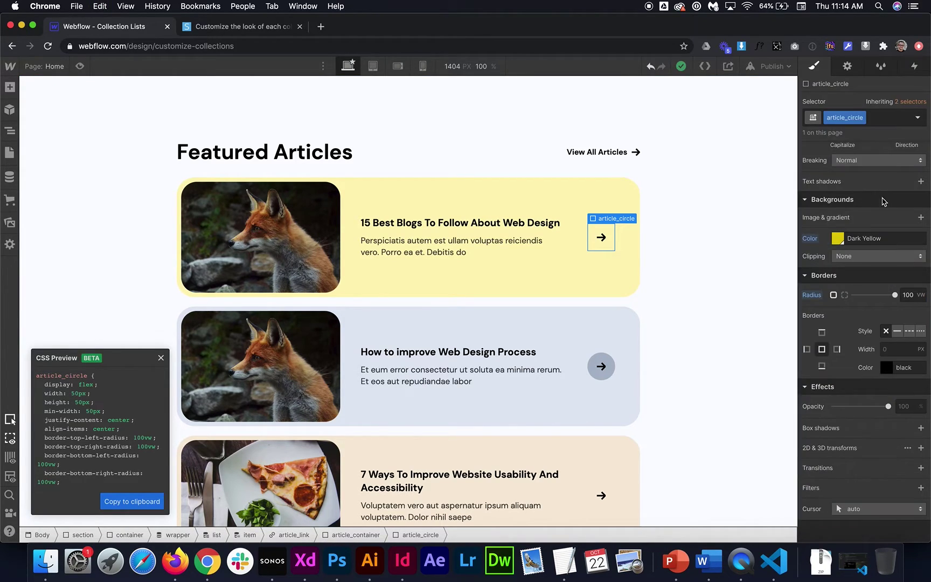
Replace #fef4b7 on line 8 of the embed code with #e0c804 and save.
click(10, 130)
click(86, 121)
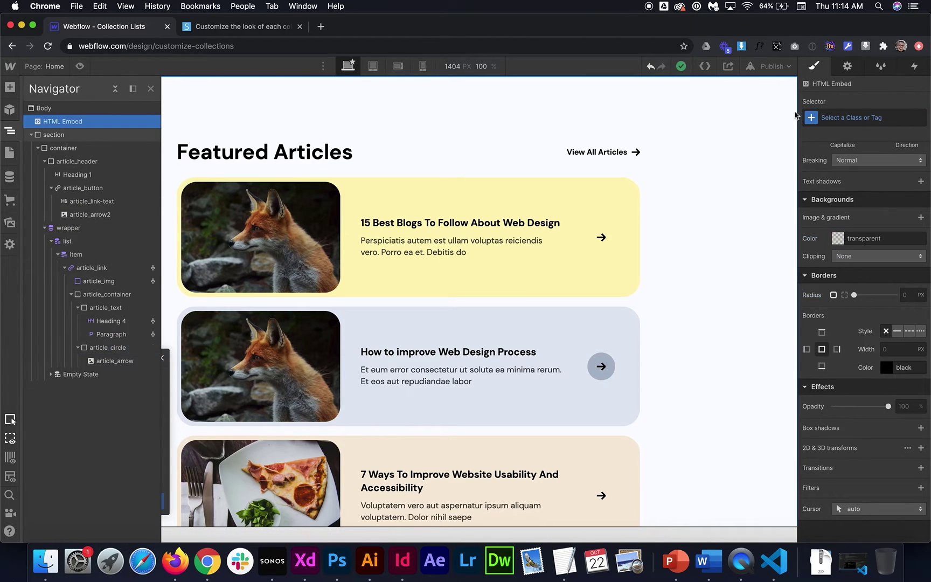
click(847, 66)
click(862, 144)
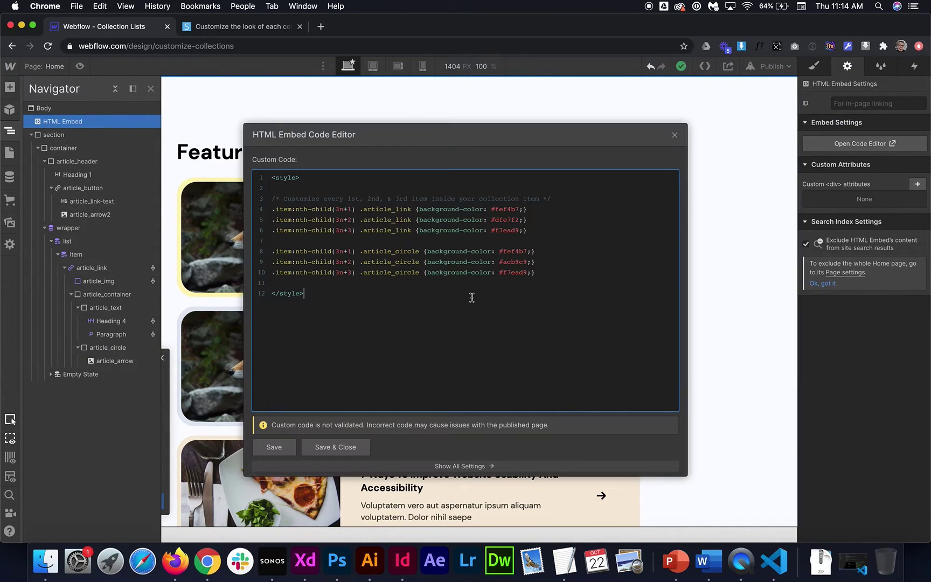
drag(499, 252, 527, 252)
key(ctrl+v)
click(345, 451)
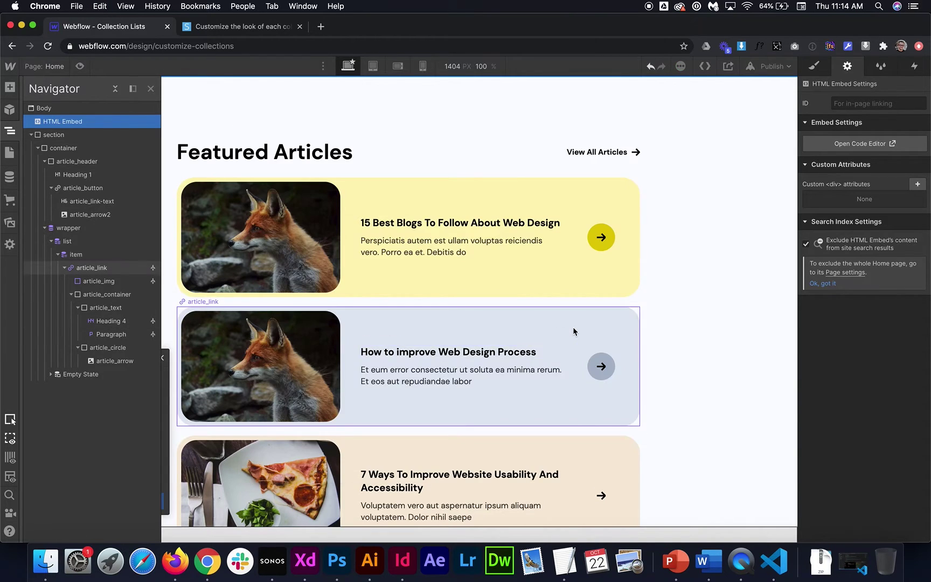
Copy the Dark Tan hex #dcc4a0 from the third arrow circle's background picker.
scroll(601, 431, down, 3)
click(613, 413)
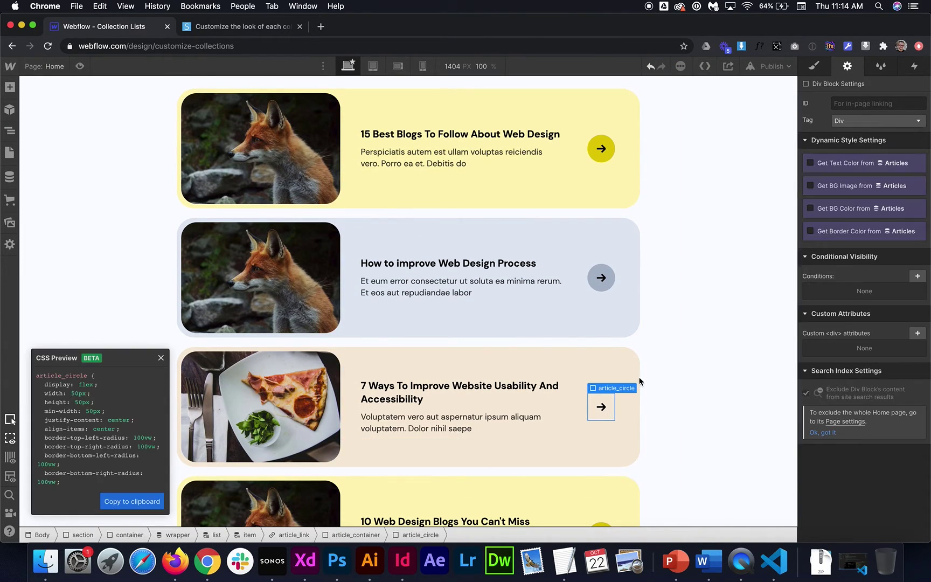
click(817, 70)
scroll(850, 364, down, 10)
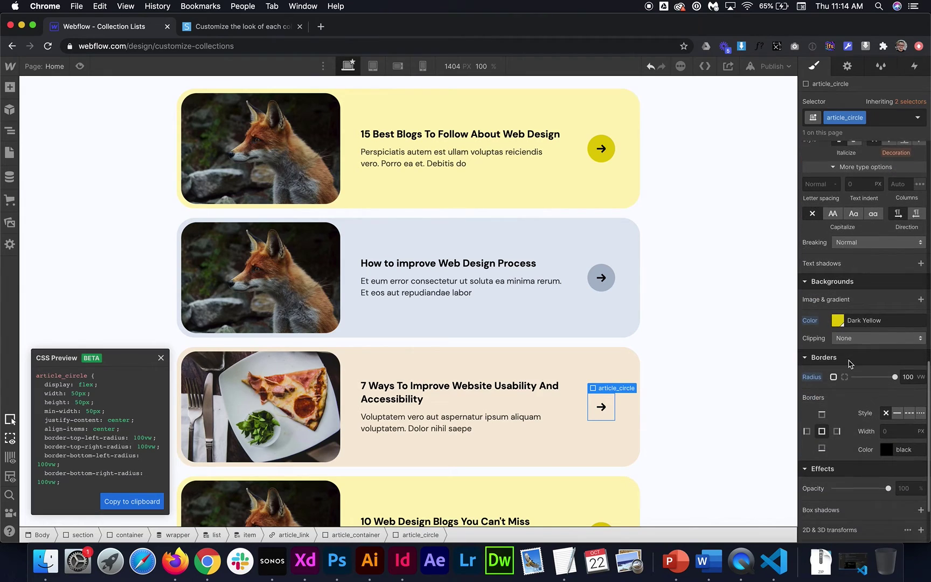
click(842, 311)
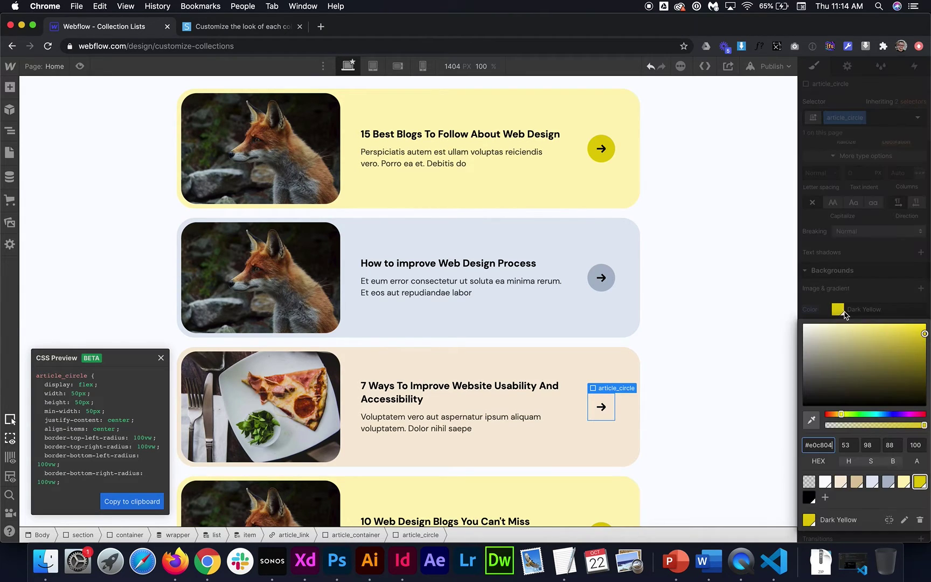
click(857, 481)
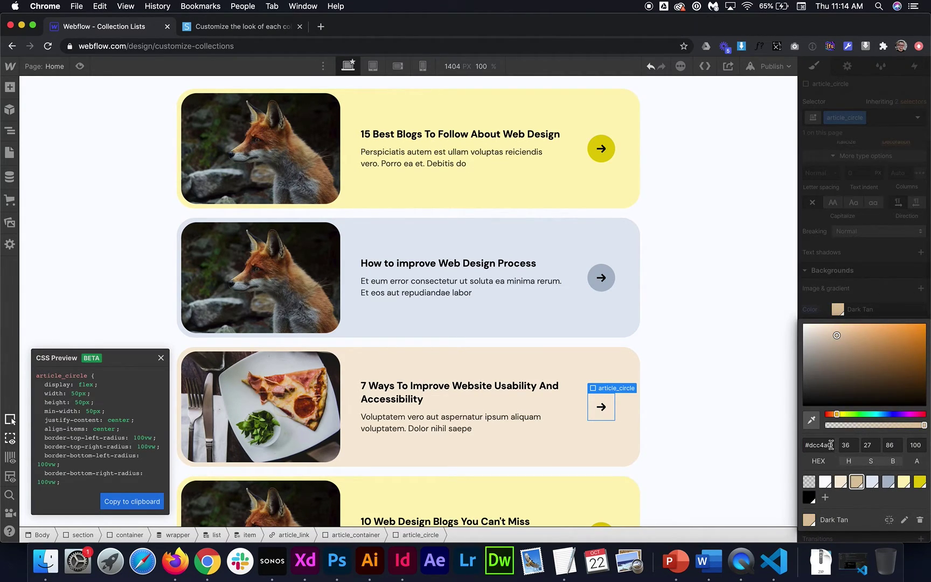
key(Escape)
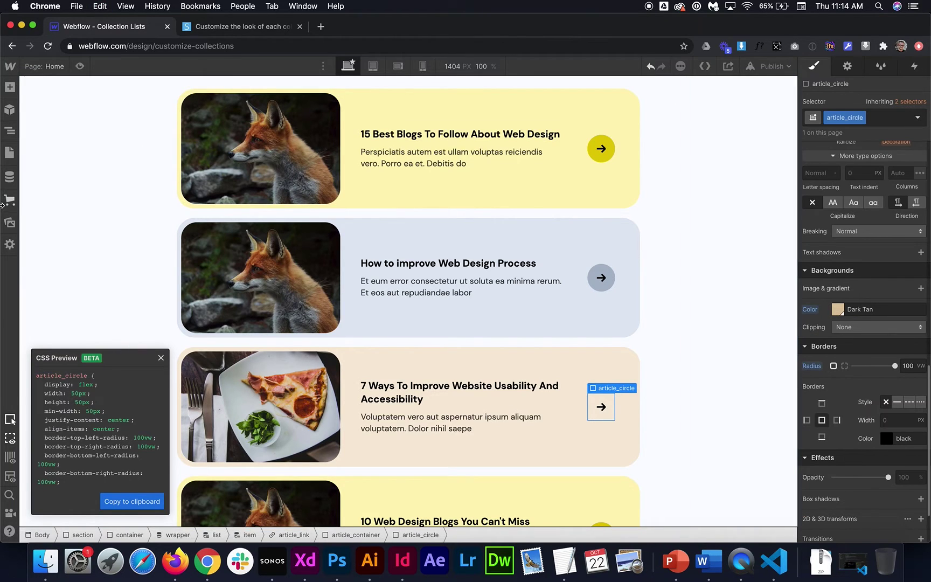
Replace #f7ead9 on line 10 of the embed code with #dcc4a0 and save.
click(10, 131)
click(62, 122)
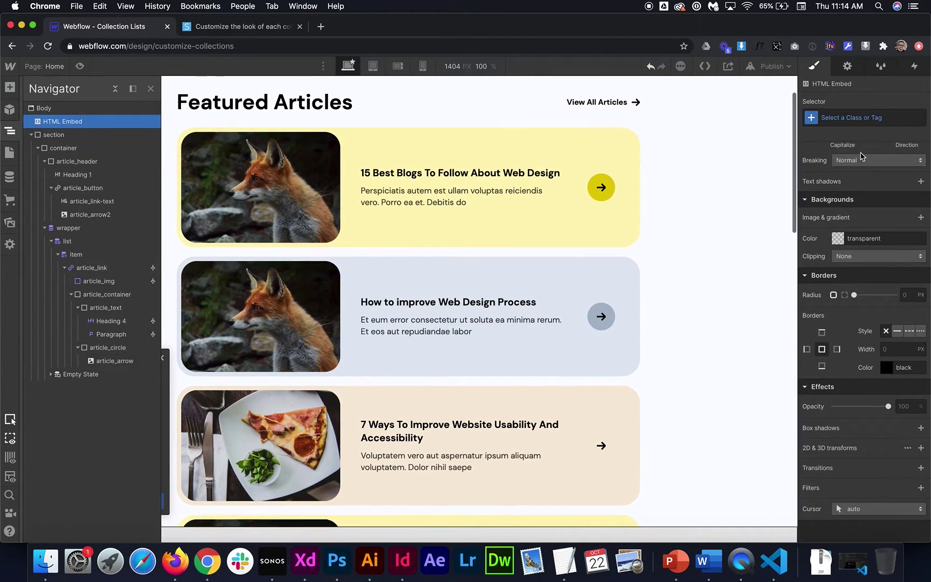
click(847, 66)
click(860, 143)
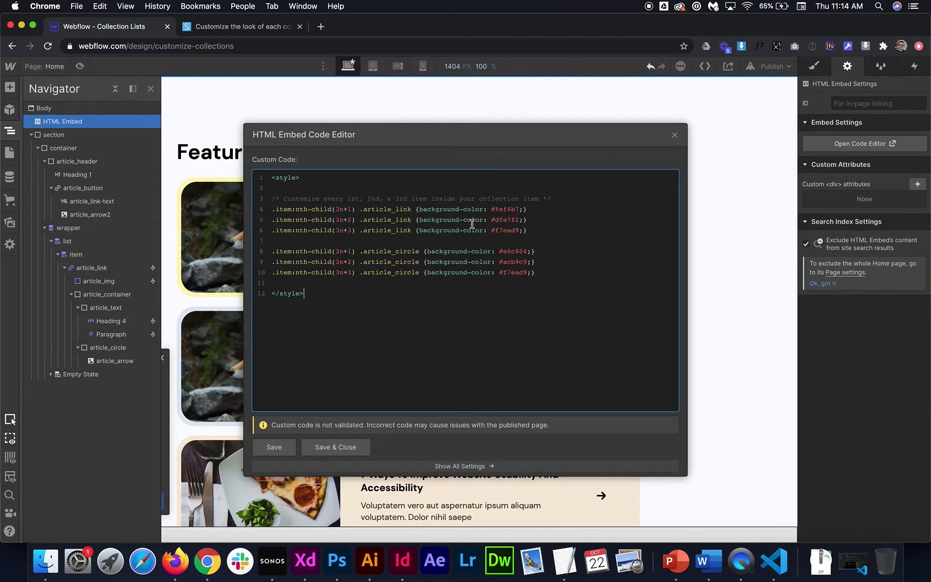
drag(500, 273, 526, 275)
key(super+v)
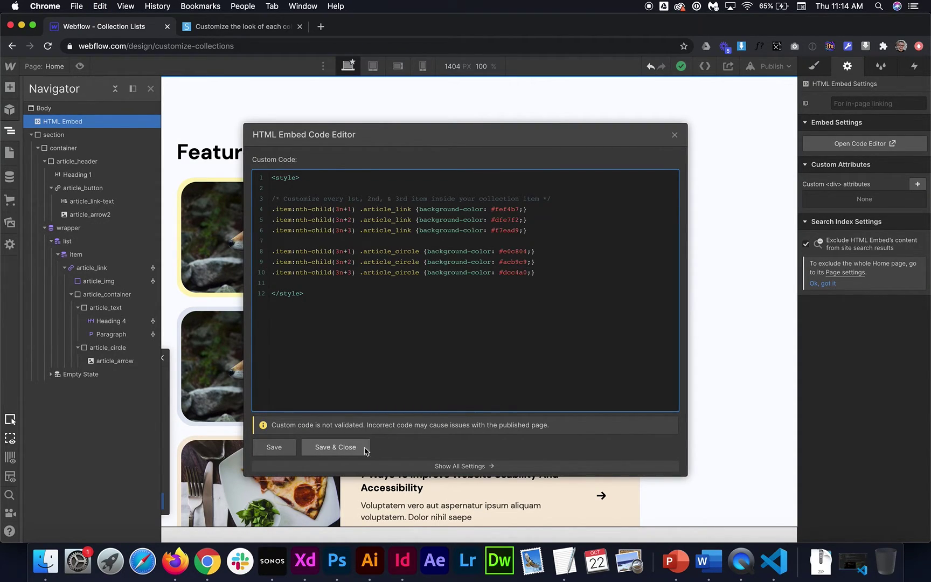
click(335, 447)
Set the article_link card's direction to Reverse so images sit on the right.
click(713, 261)
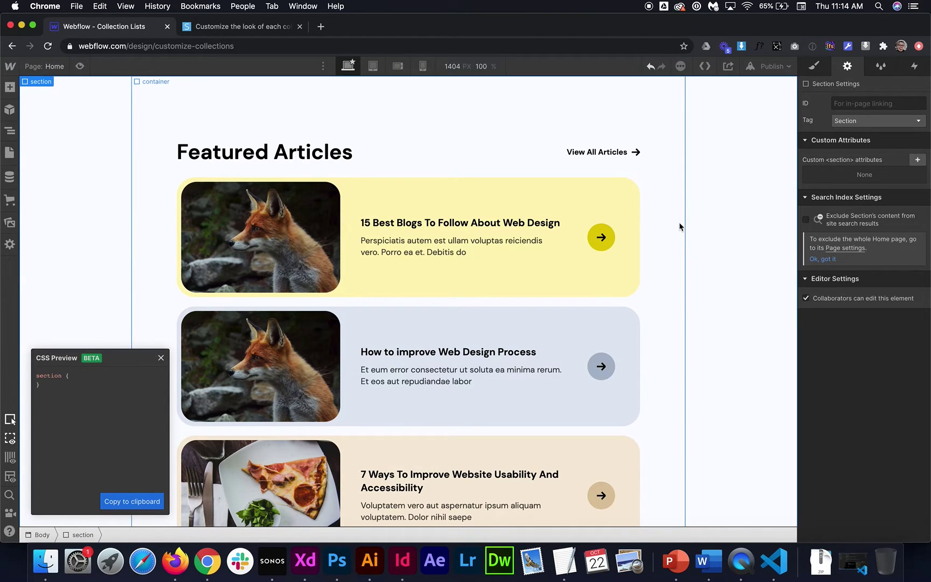
click(161, 358)
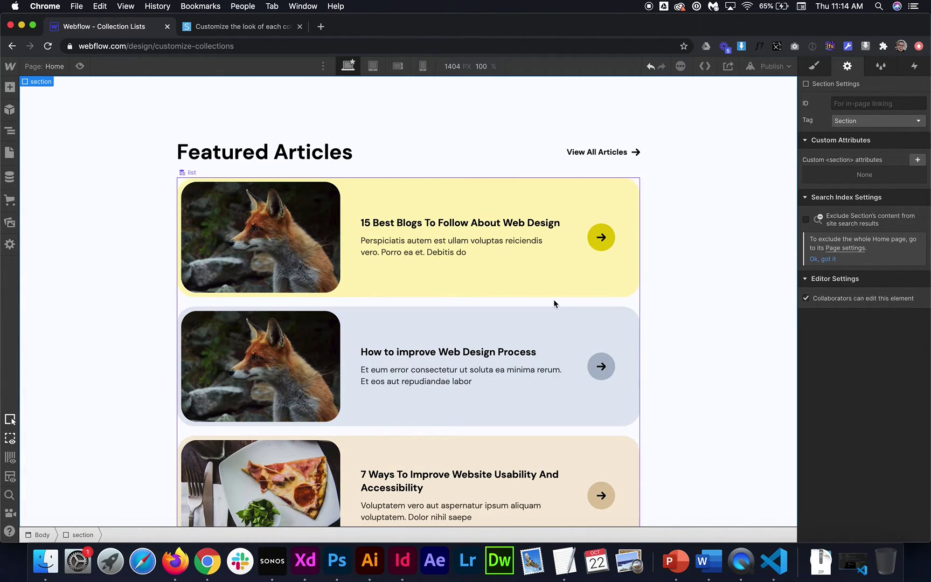
scroll(553, 304, down, 15)
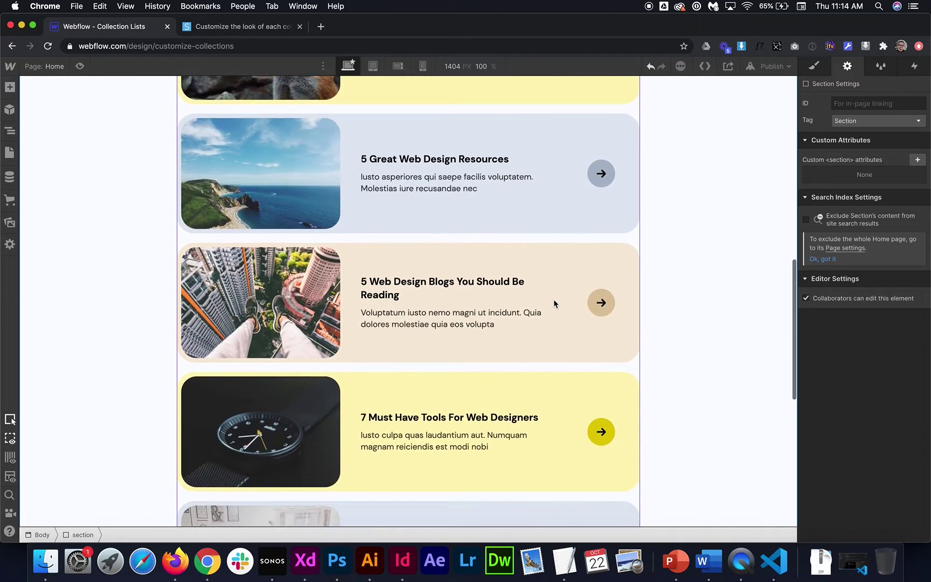
scroll(554, 303, up, 15)
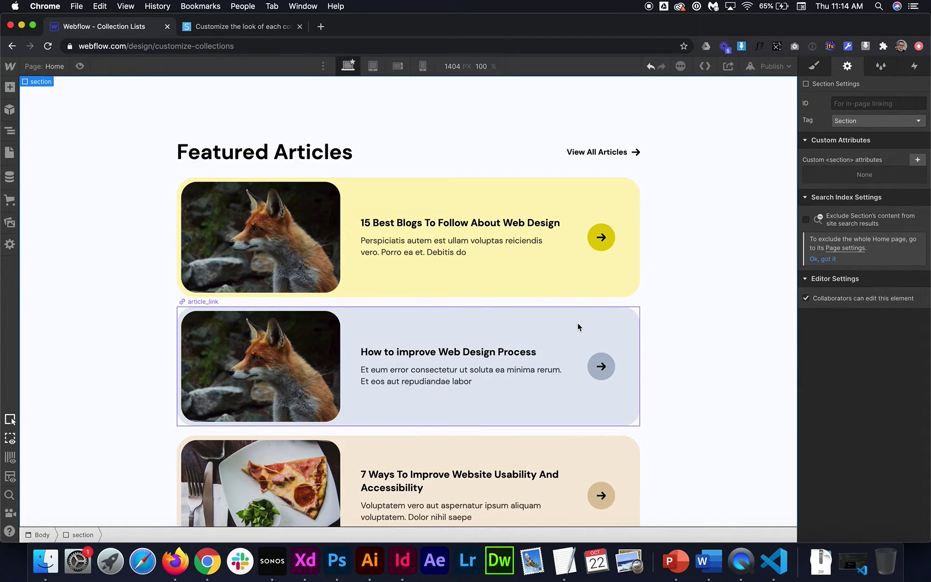
click(572, 315)
scroll(572, 315, down, 1)
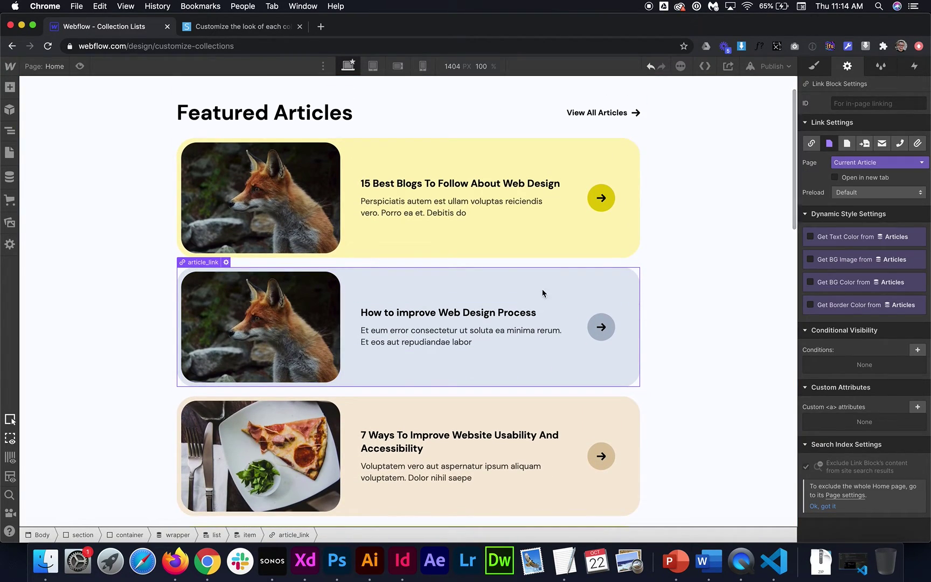
click(815, 67)
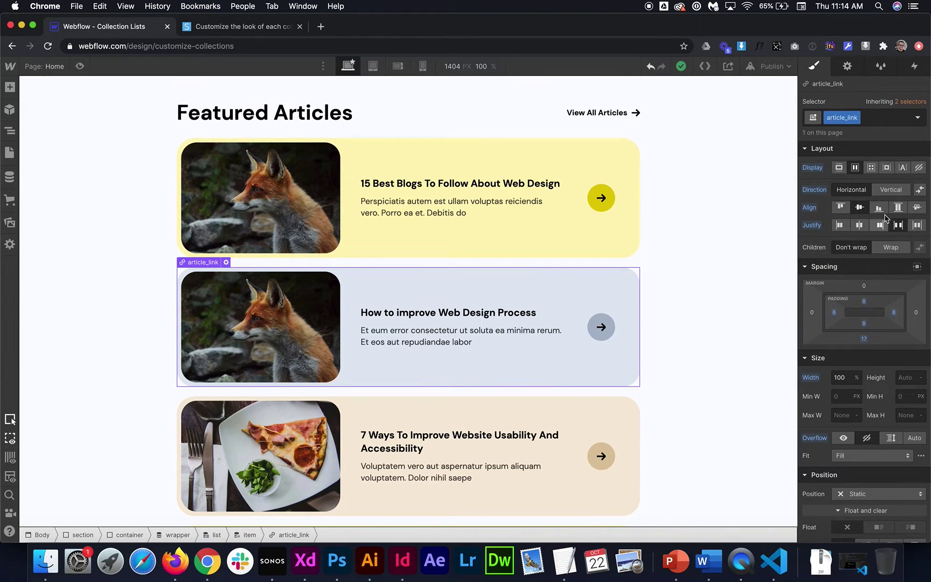
click(920, 191)
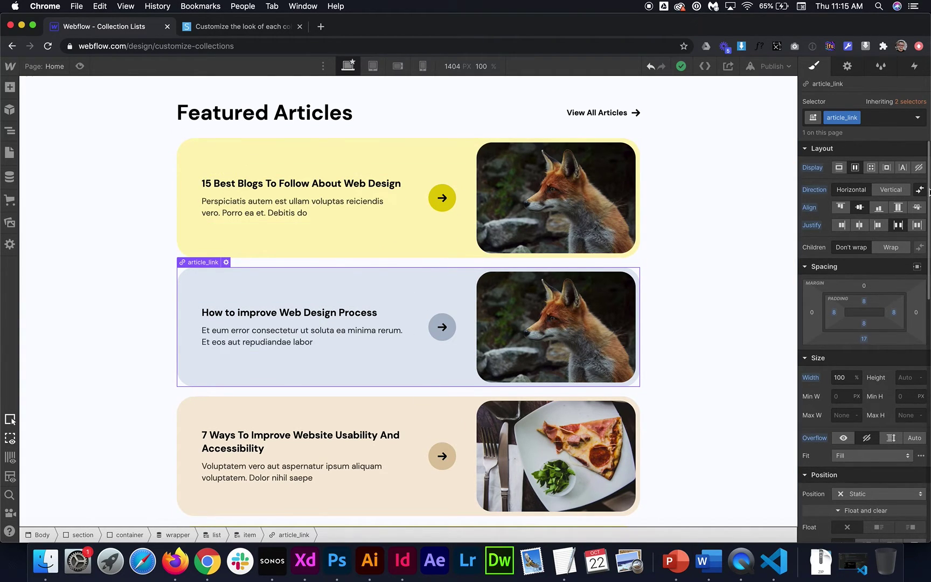
Copy the article_link CSS from Help > CSS Preview to the clipboard.
click(9, 531)
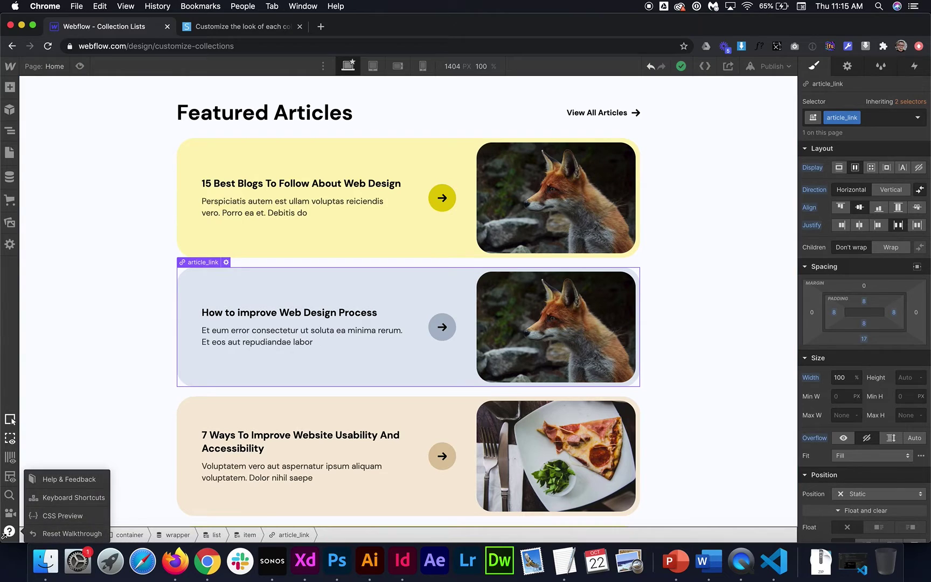
click(66, 513)
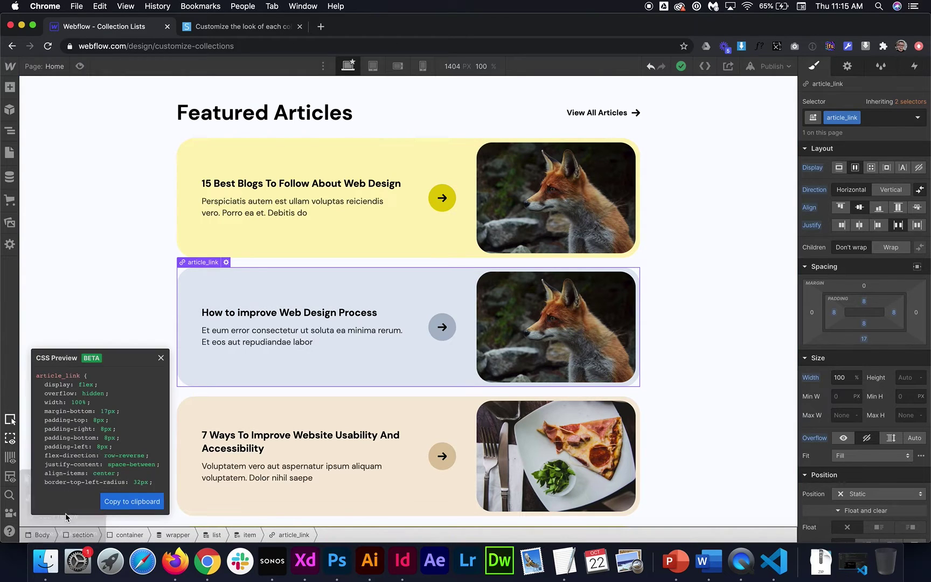
click(132, 501)
Paste the article_link CSS into the TextEdit note and copy its flex-direction: row-reverse line.
click(566, 571)
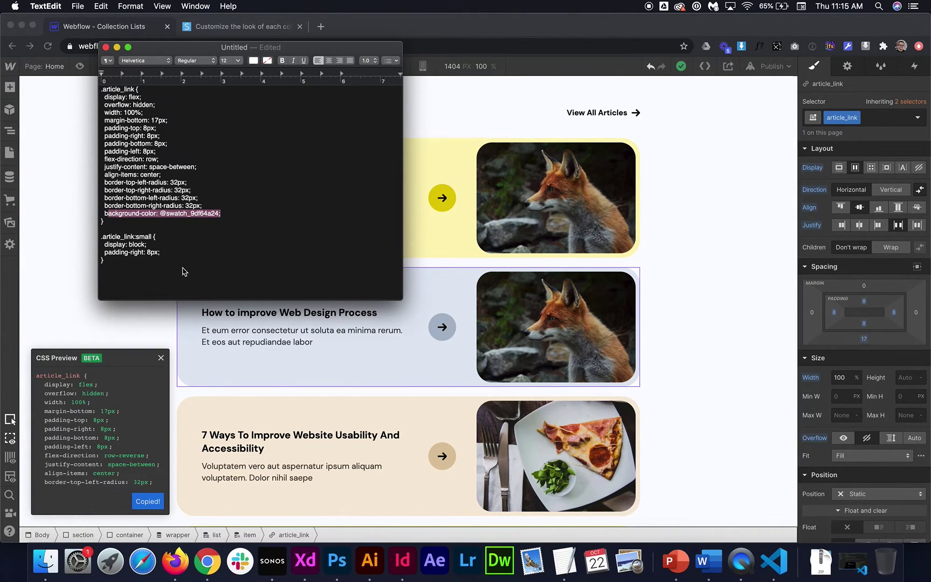
key(super+a)
text(.article_link {   display: flex;   overflow: hidden;   width: 100%;   margin-bottom: 17px;   padding-top: 8px;   padding-right: 8px;   padding-bottom: 8px;   padding-left: 8px;   flex-direction: row-reverse;   justify-content: space-between;   align-items: center;   border-top-left-radius: 32px;   border-top-right-radius: 32px;   border-bottom-left-radius: 32px;   border-bottom-right-radius: 32px;   background-color: @swatch_e7a53e16; }  .article_link:small {   display: block;   padding-right: 8px; })
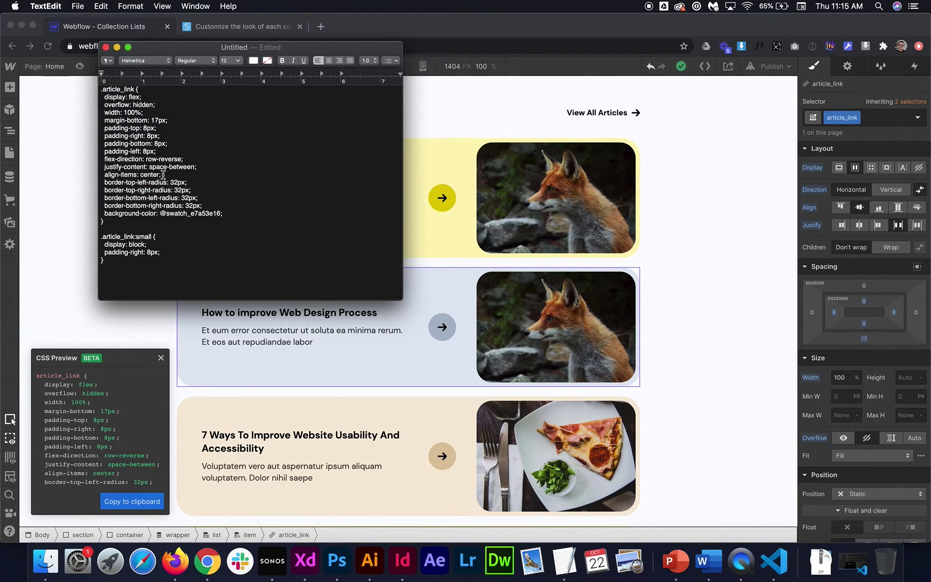
drag(186, 159, 99, 160)
key(super+c)
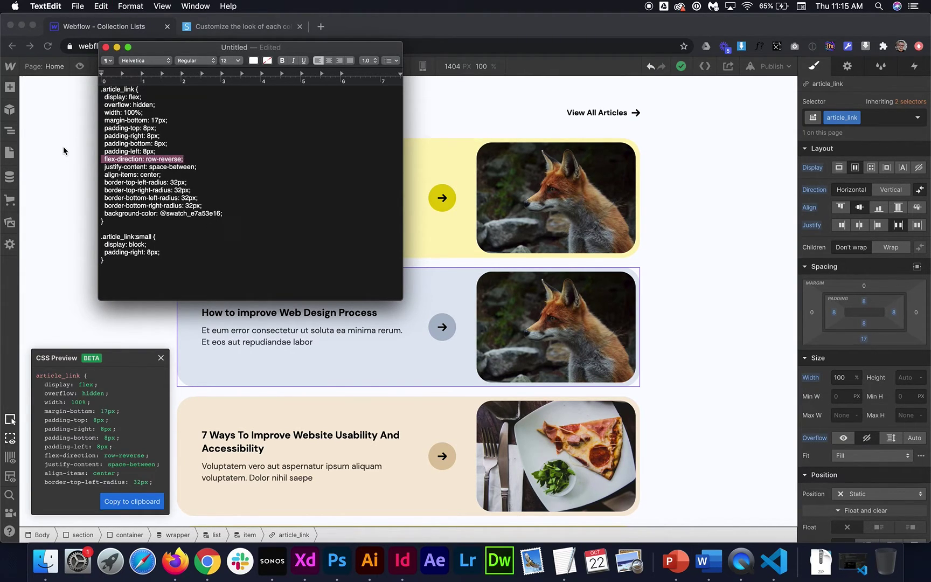
key(super+Tab)
Reset the article link's flex direction to normal so the images return to the left.
click(920, 191)
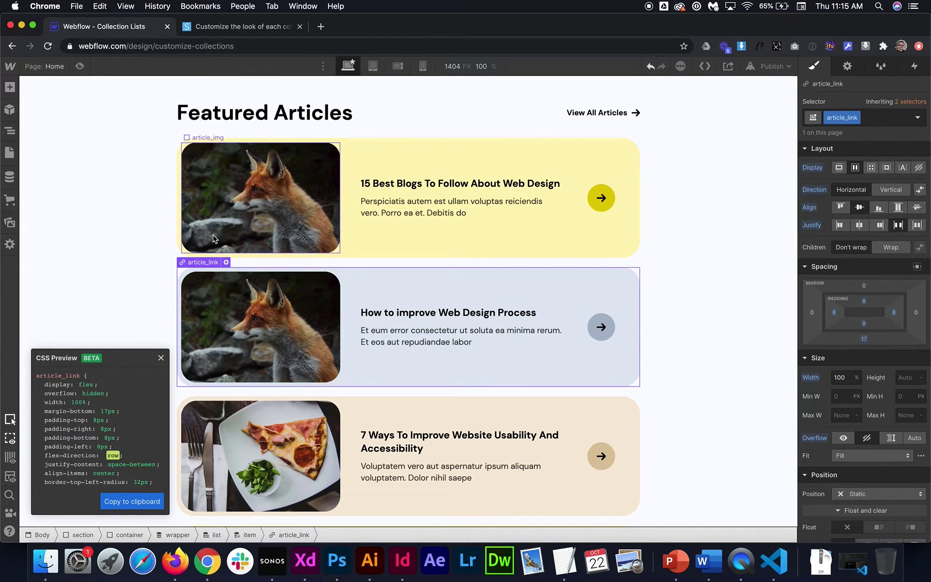
click(161, 358)
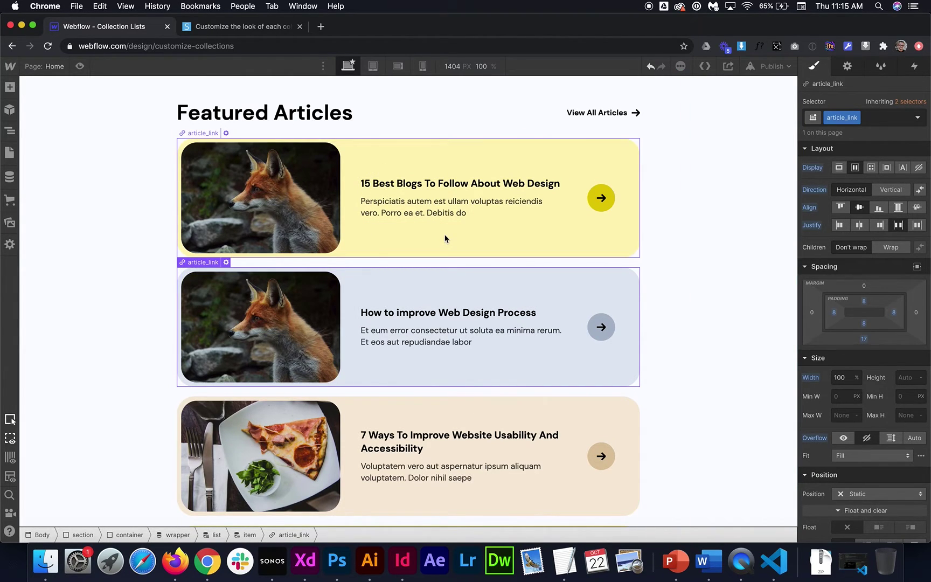
scroll(431, 237, up, 2)
scroll(445, 237, down, 1)
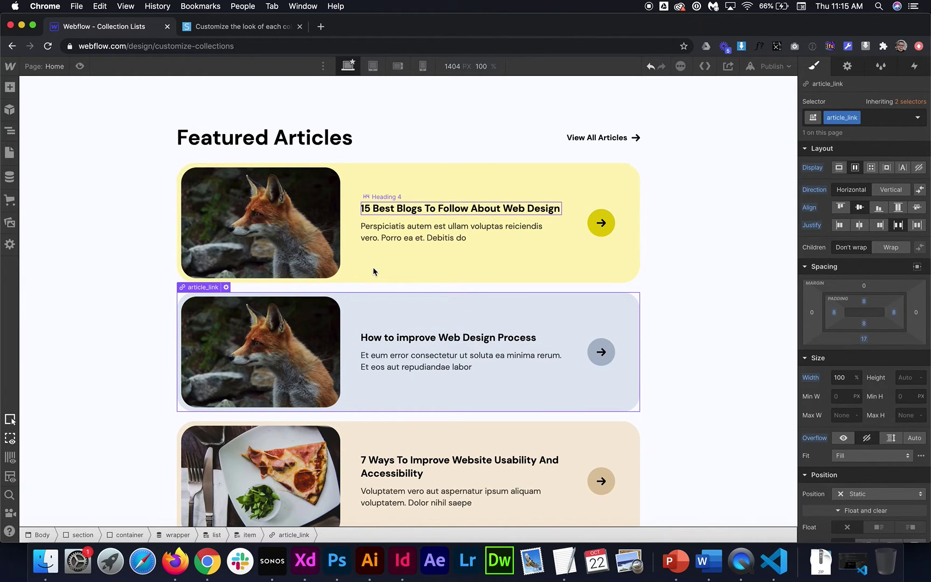
scroll(372, 322, down, 5)
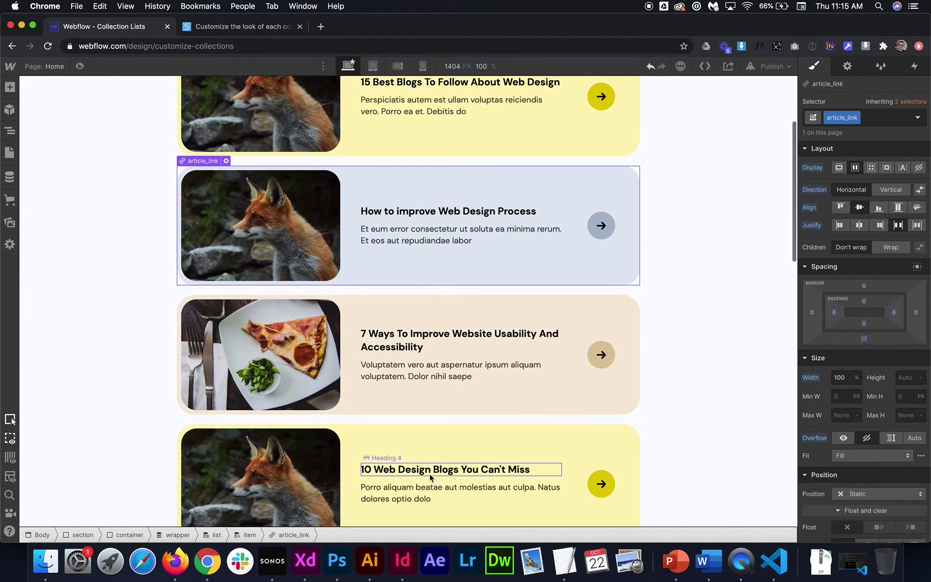
scroll(431, 339, up, 5)
Select the HTML Embed in the Navigator and open its custom code editor.
click(10, 130)
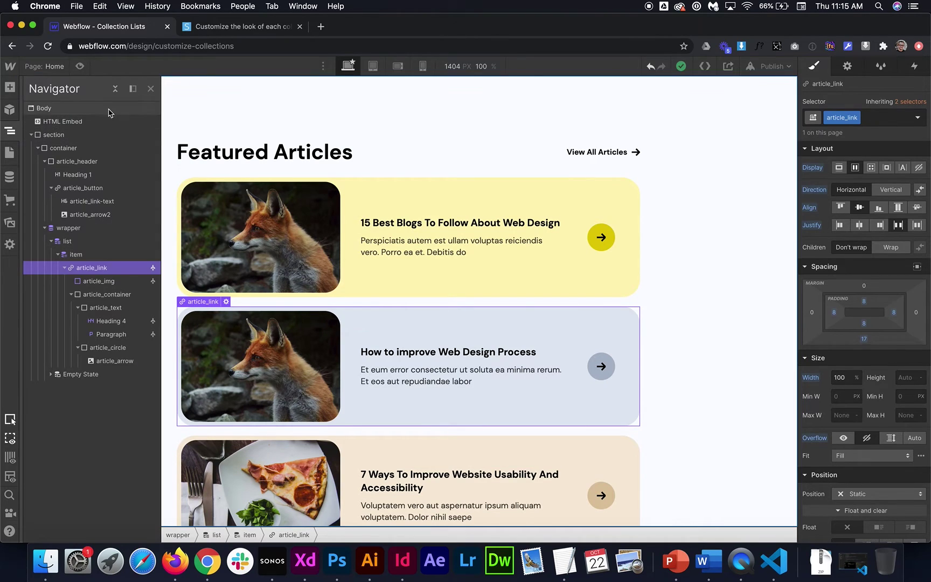
click(92, 121)
click(847, 66)
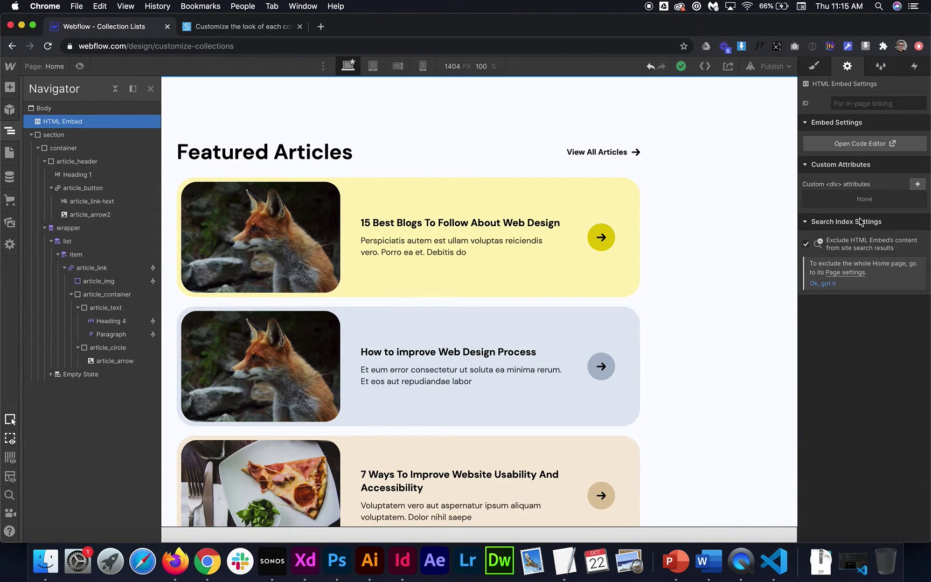
click(855, 144)
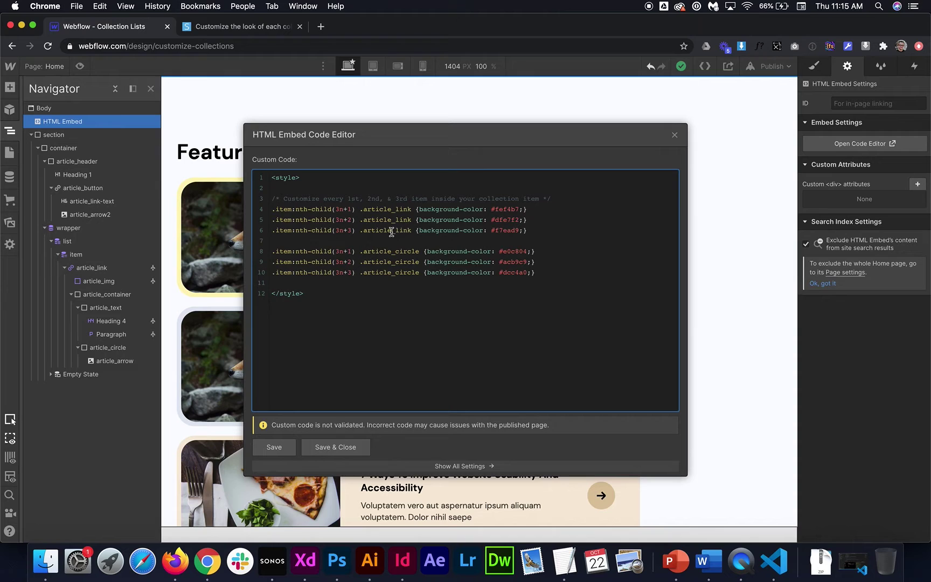
Paste the row-reverse declaration and a copy of the first colour rule before the closing style tag.
drag(397, 219, 412, 217)
click(563, 287)
key(Return)
key(Return)
key(Return)
key(super+v)
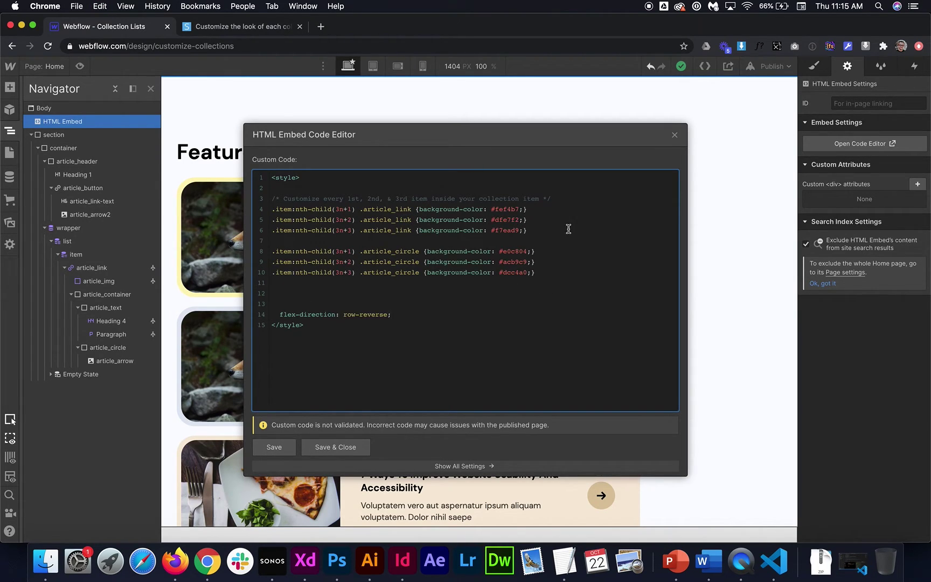
drag(530, 209, 270, 212)
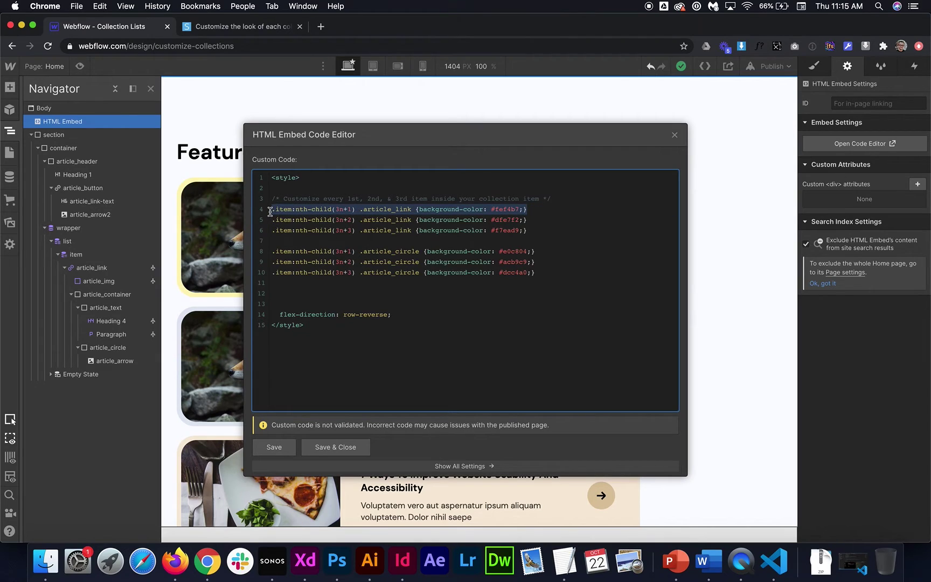
click(296, 300)
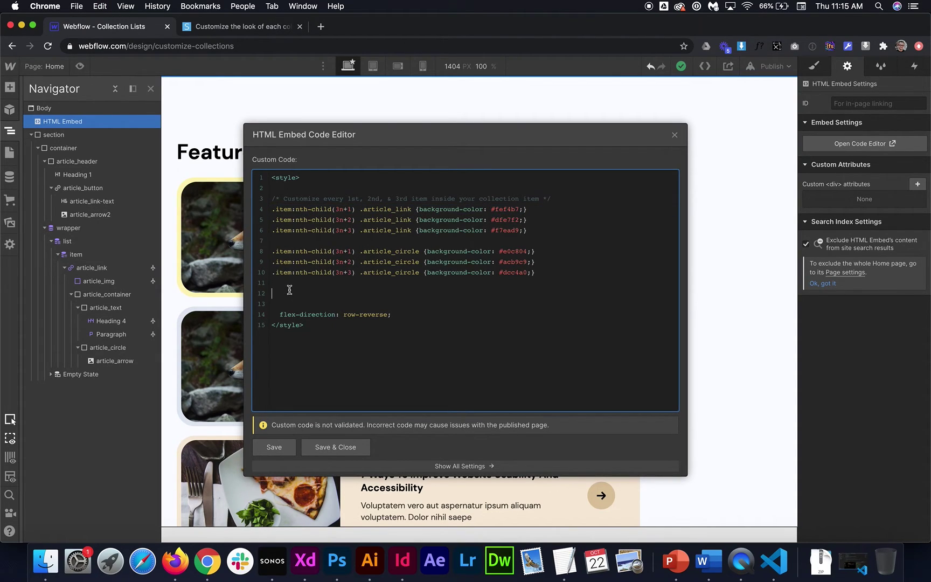
key(super+v)
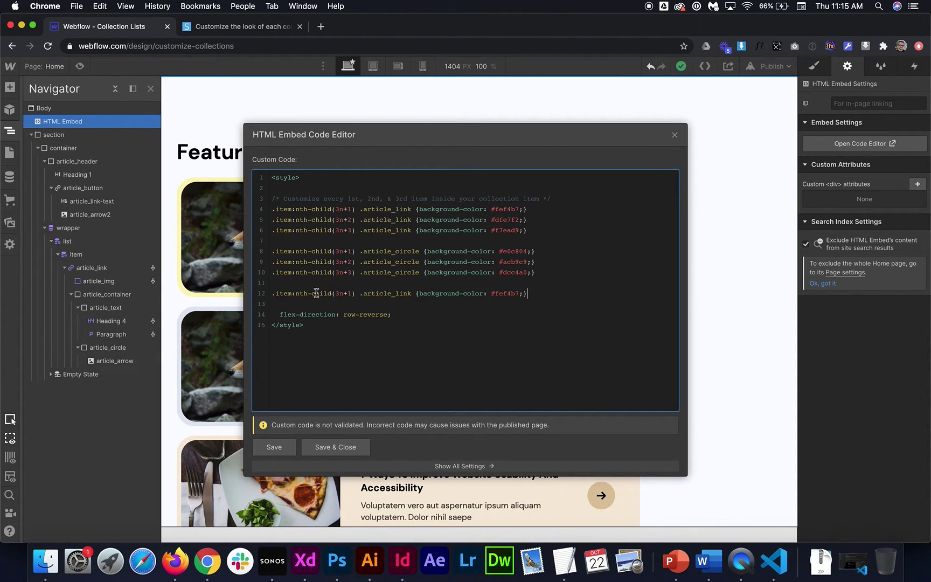
Change the copied rule's nth-child formula from 3n+1 to even.
drag(379, 293, 408, 293)
click(340, 293)
drag(335, 293, 353, 294)
text(even)
Delete the stray line and replace the copied background-color with flex-direction: row-reverse.
drag(402, 314, 281, 316)
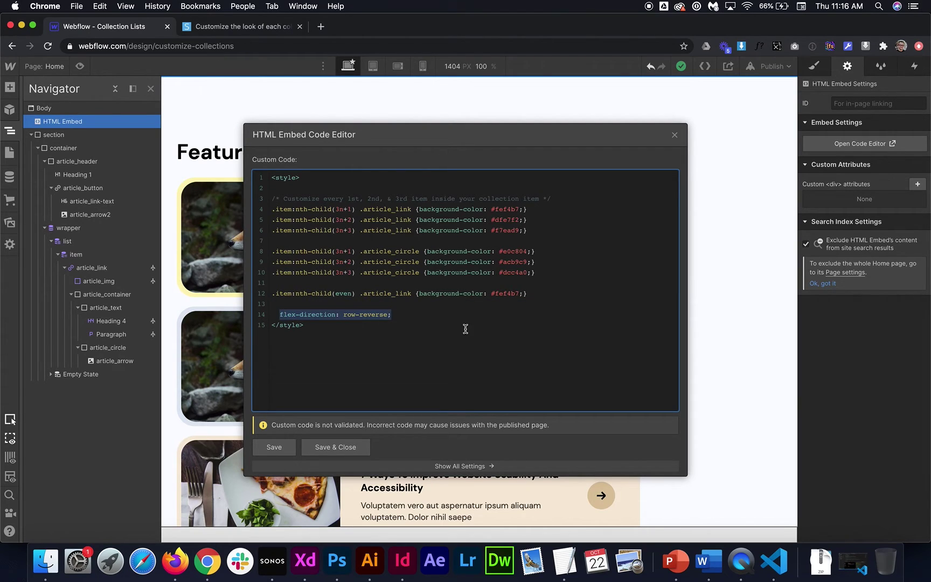
key(BackSpace)
key(BackSpace)
key(BackSpace)
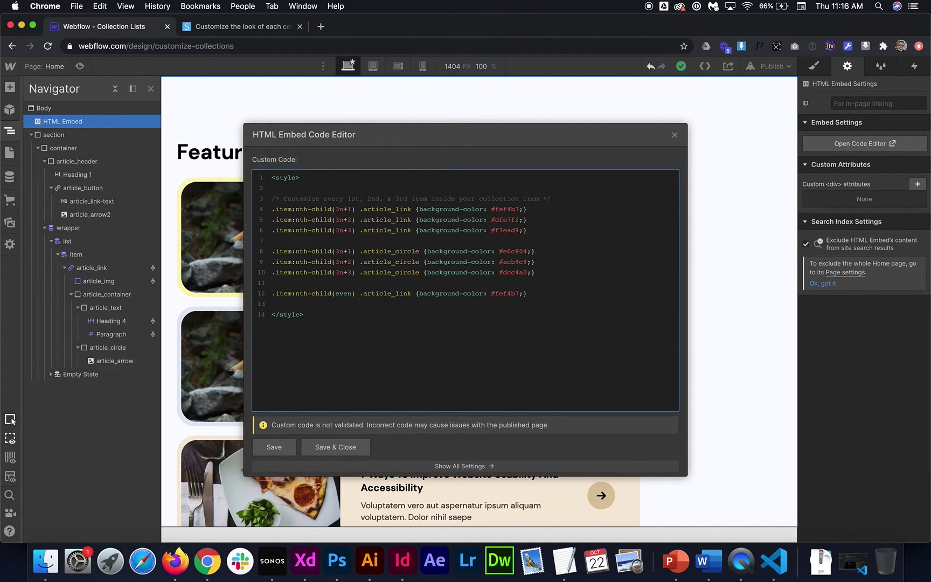
drag(420, 294, 526, 294)
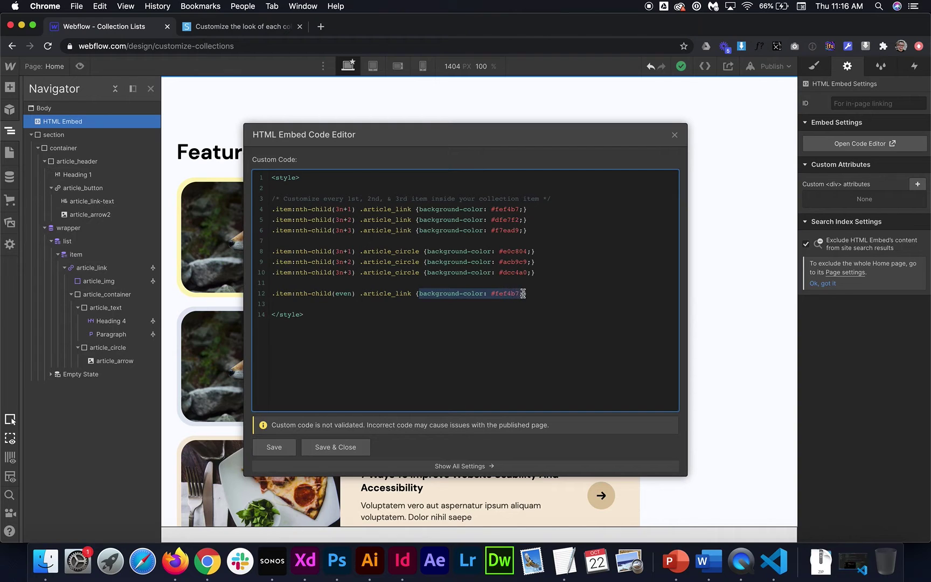
key(super+v)
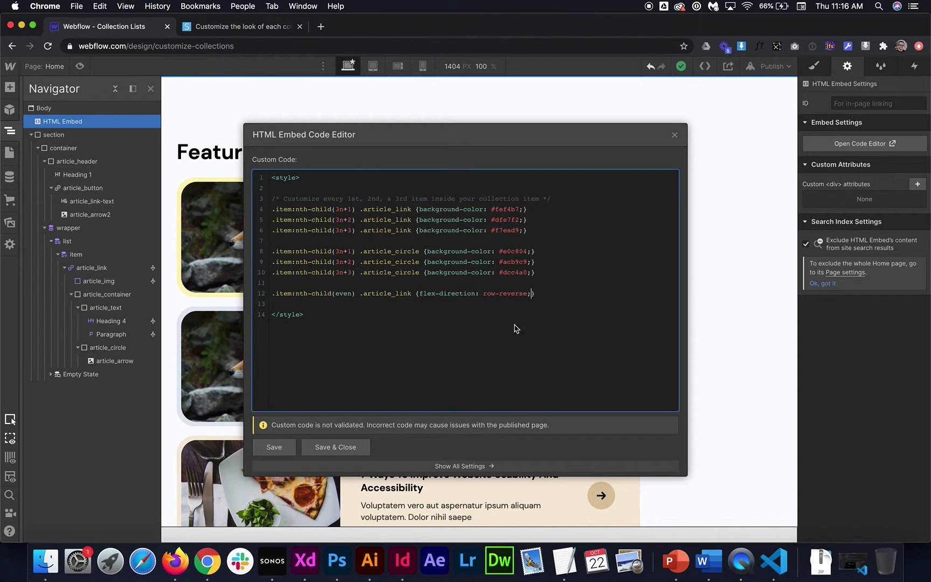
Save the embed code and scroll the canvas to check the alternating card images.
click(341, 446)
click(704, 296)
scroll(656, 260, down, 4)
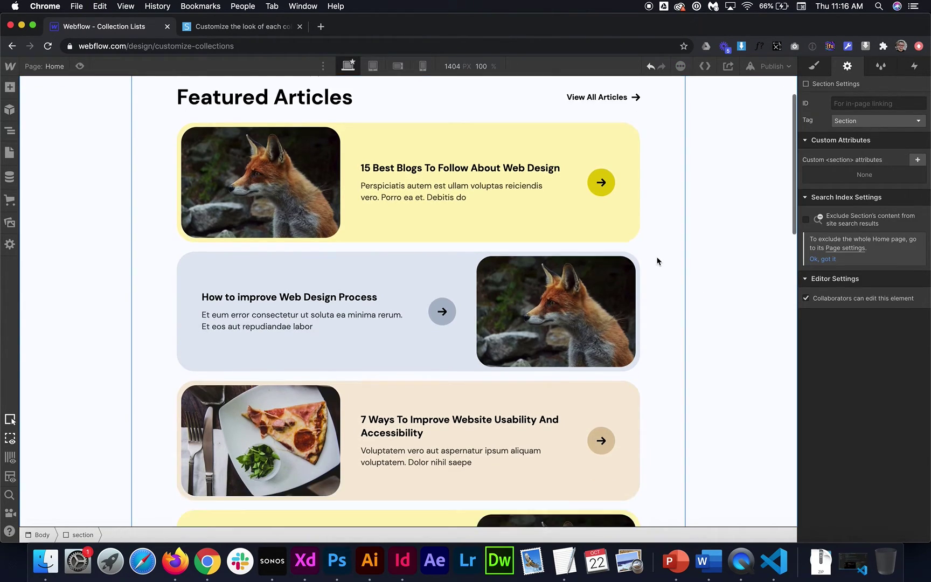
scroll(657, 261, down, 9)
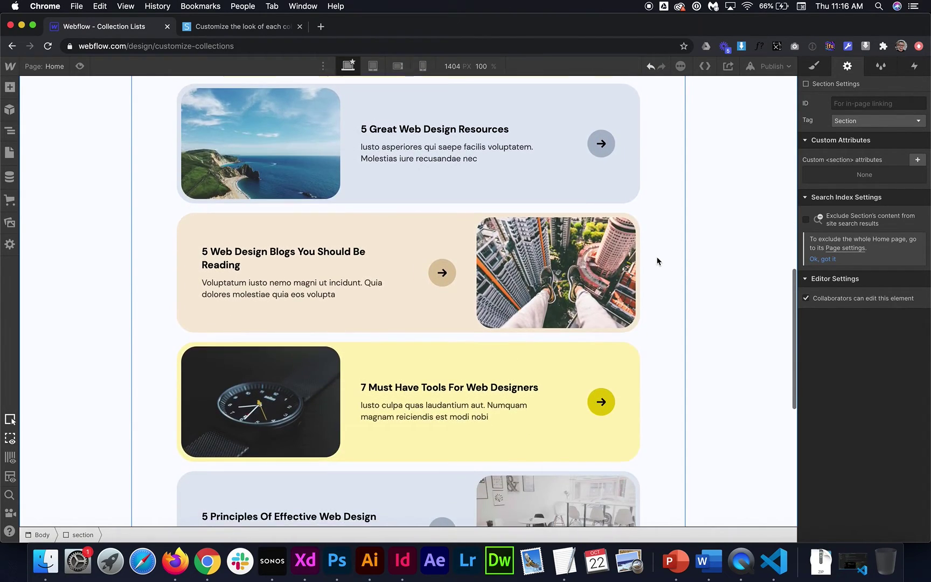
scroll(656, 261, down, 6)
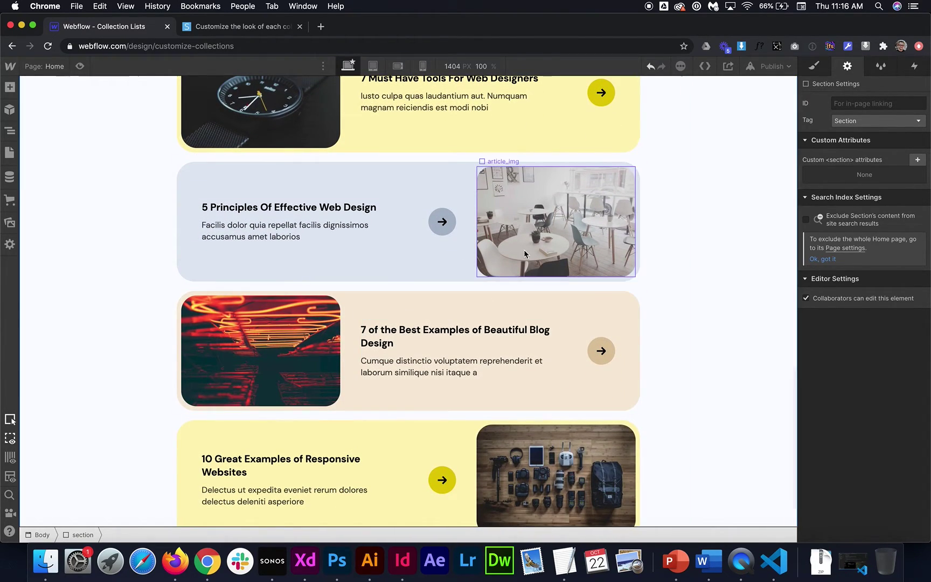
scroll(533, 319, up, 15)
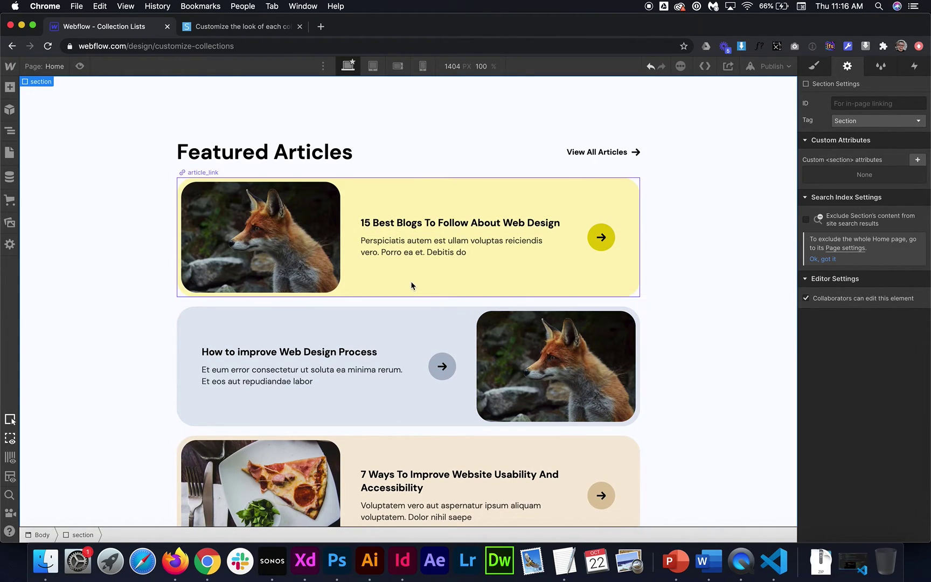
Preview the cards at tablet, mobile landscape and mobile portrait widths, then return to desktop.
click(373, 66)
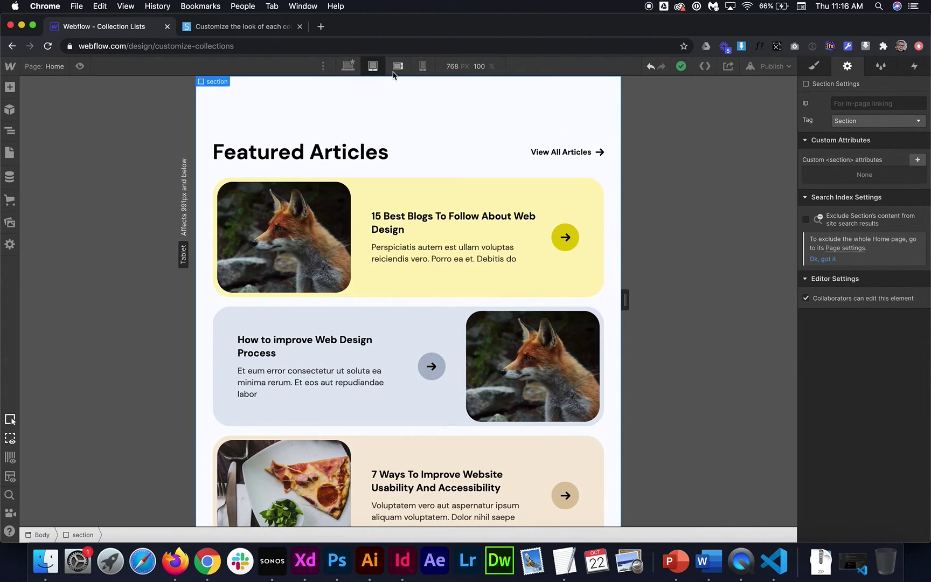
click(397, 68)
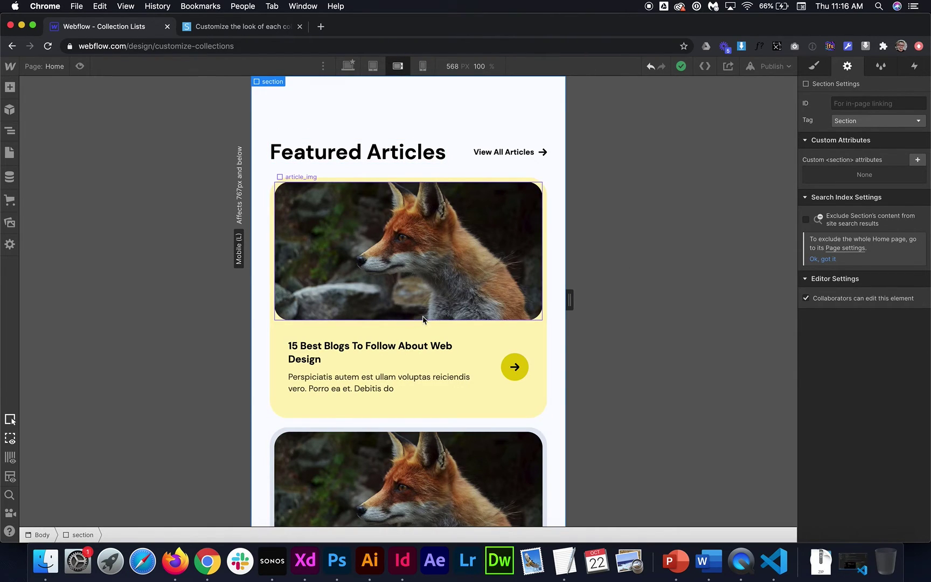
click(539, 325)
click(814, 65)
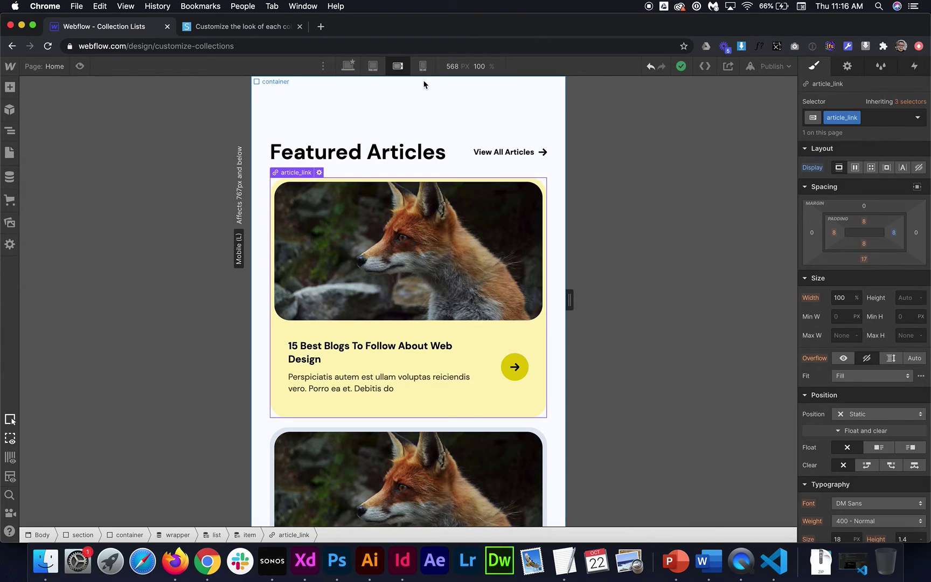
click(423, 66)
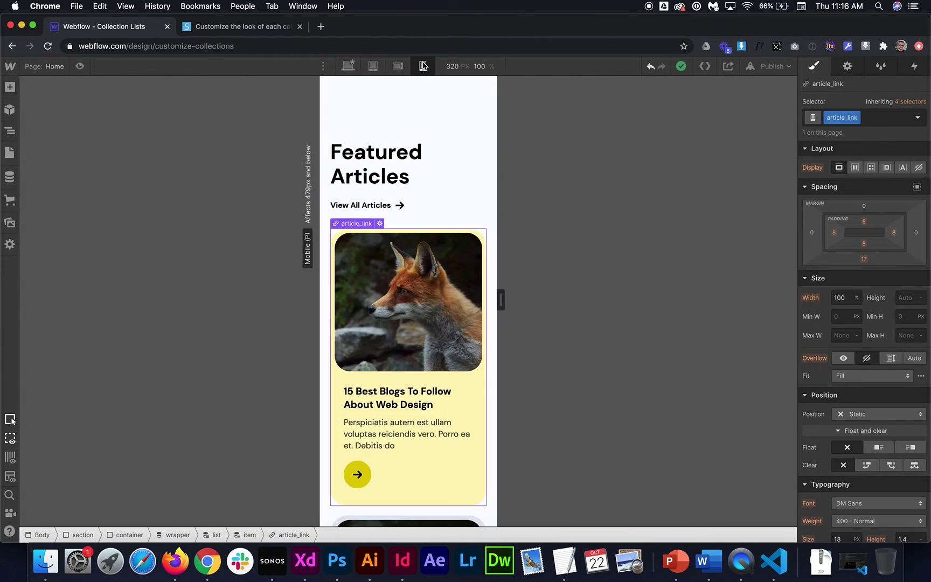
click(348, 66)
click(422, 113)
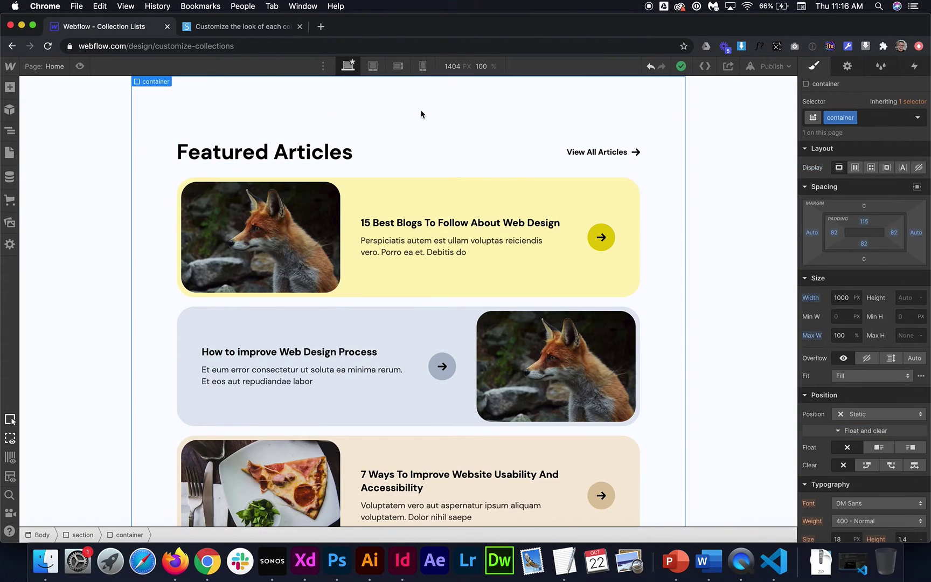
click(10, 128)
click(86, 122)
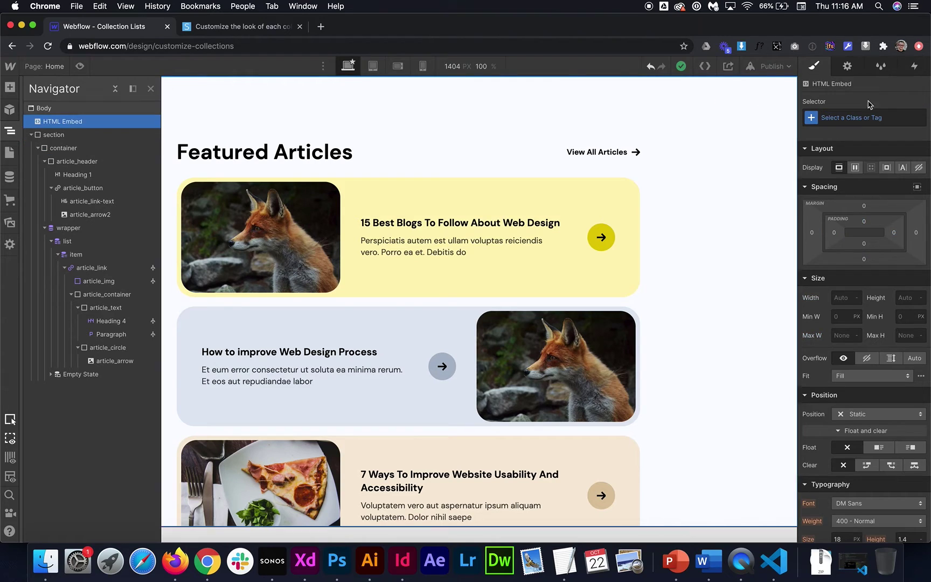
click(858, 69)
click(862, 144)
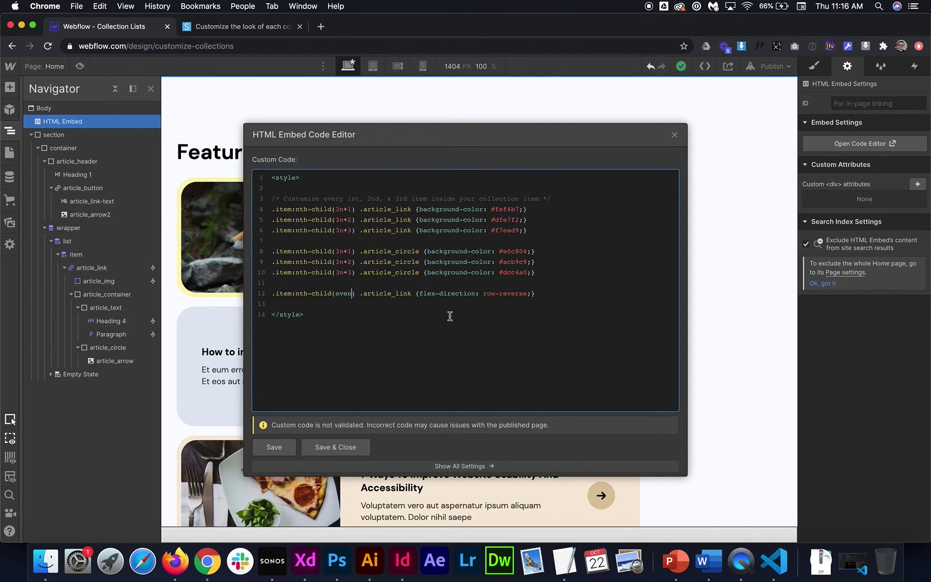
key(BackSpace)
key(BackSpace)
key(BackSpace)
key(BackSpace)
text(odd)
key(BackSpace)
key(BackSpace)
key(BackSpace)
text(even)
drag(545, 294, 236, 299)
key(super+c)
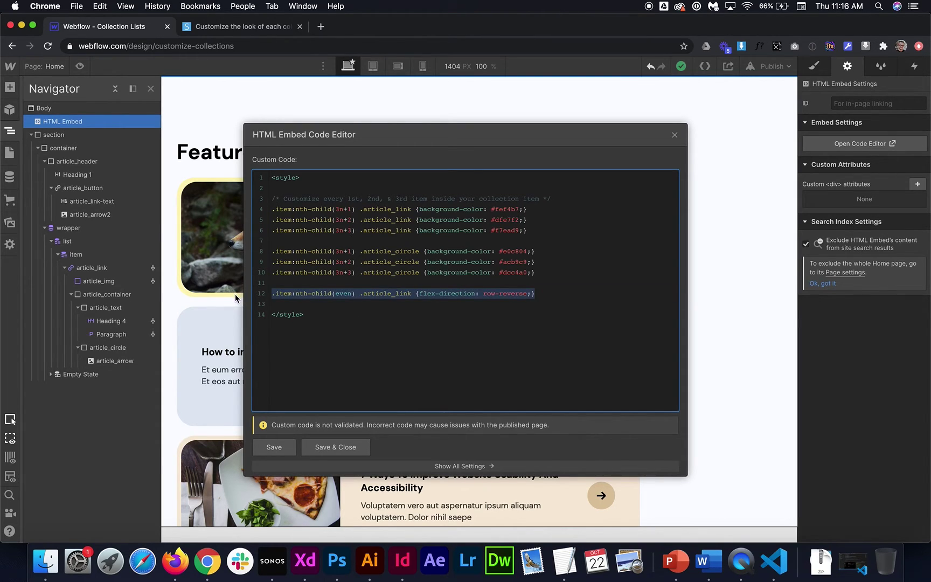
click(282, 302)
key(Return)
key(Return)
key(super+v)
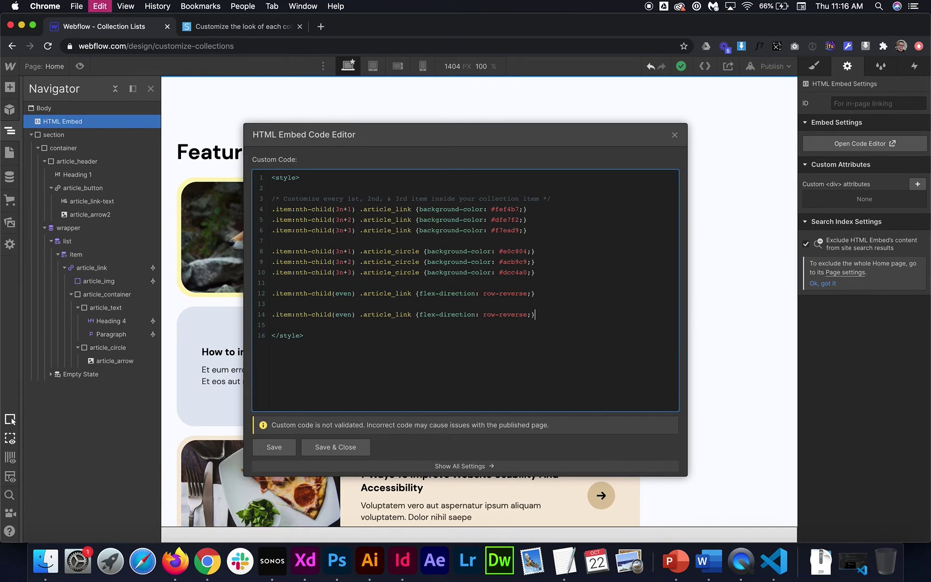
drag(295, 315, 355, 315)
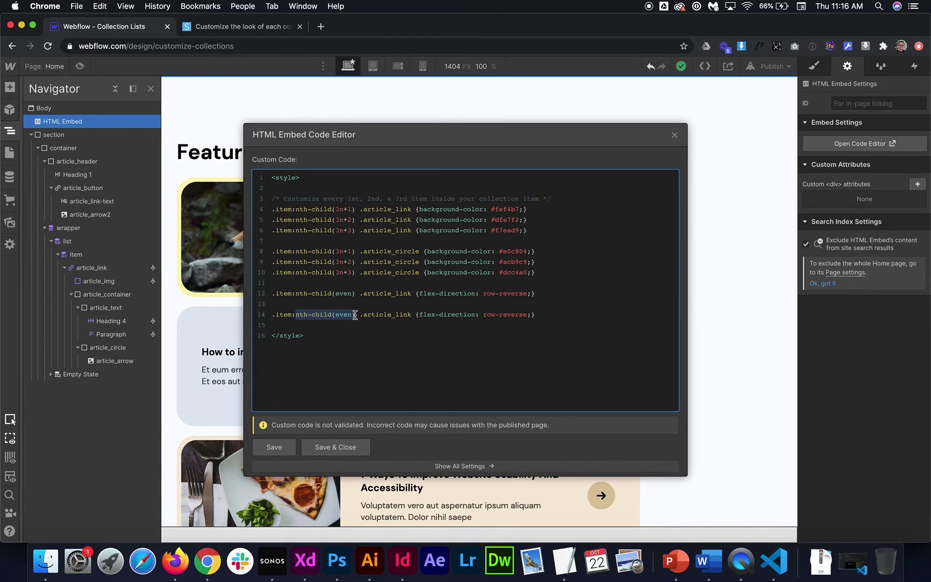
text(fi)
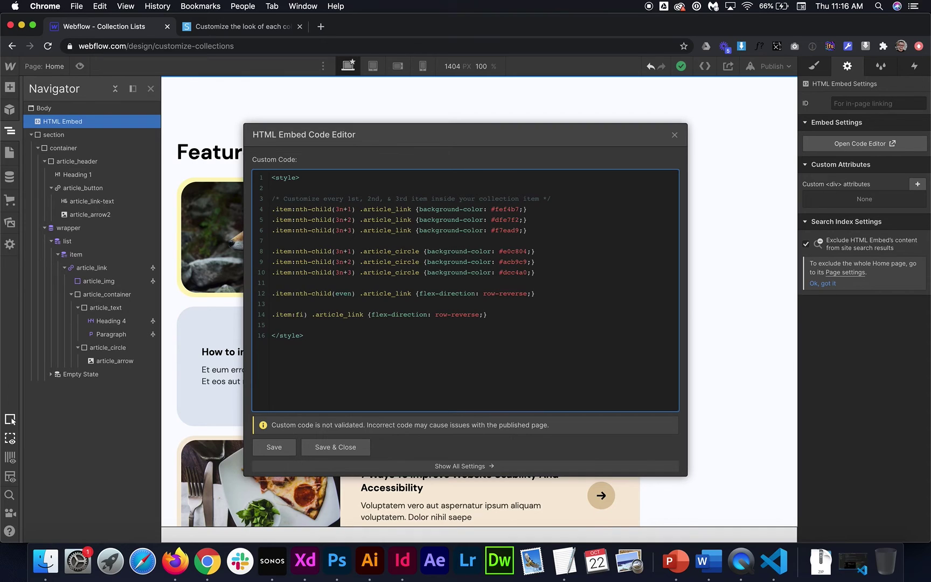
key(BackSpace)
text(rst)
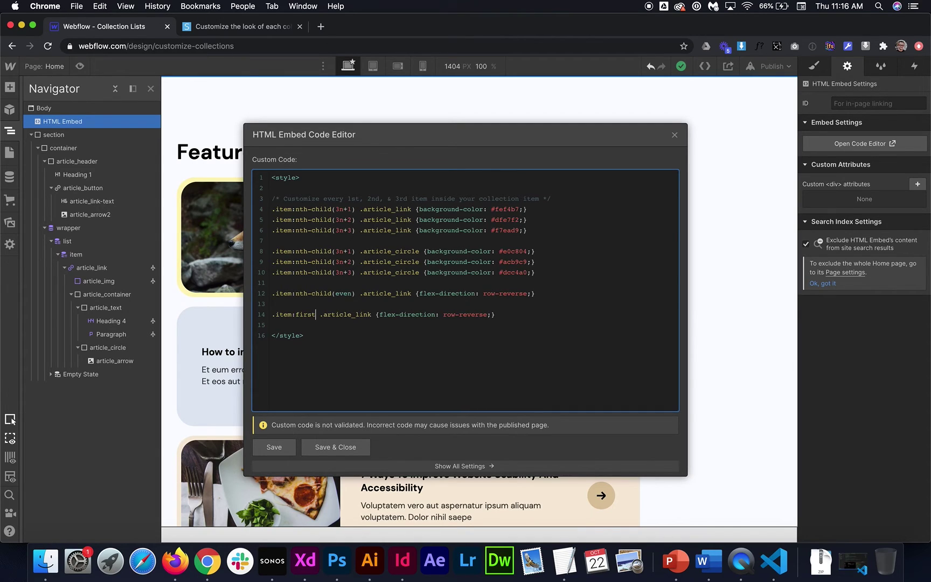
key(BackSpace)
key(BackSpace)
key(BackSpace)
key(BackSpace)
key(BackSpace)
text(last)
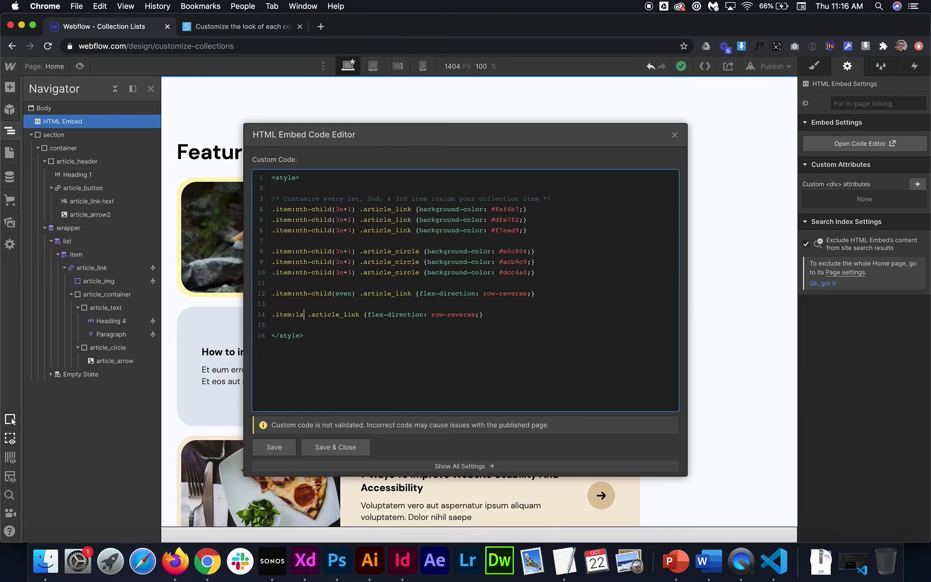
drag(300, 327, 254, 160)
click(305, 325)
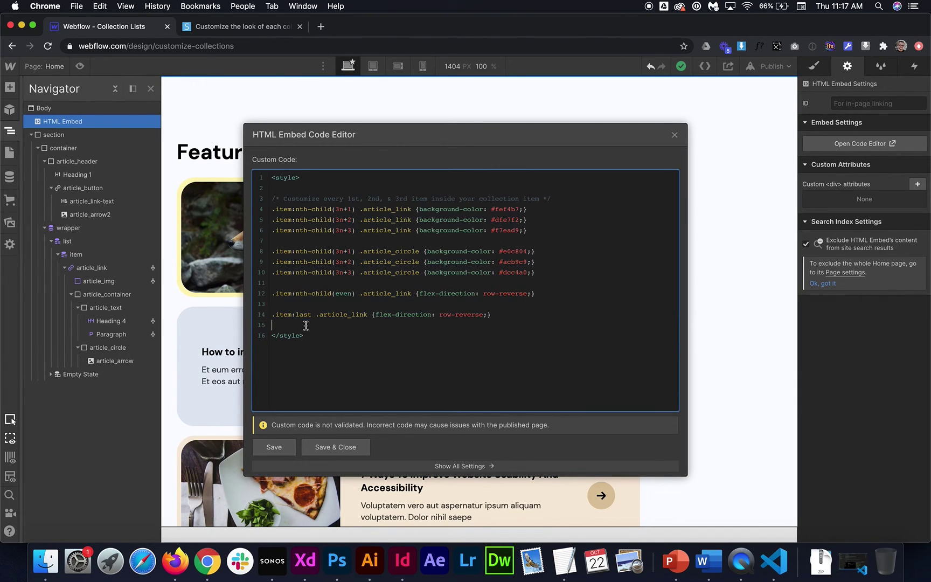
drag(289, 325, 271, 315)
key(BackSpace)
key(BackSpace)
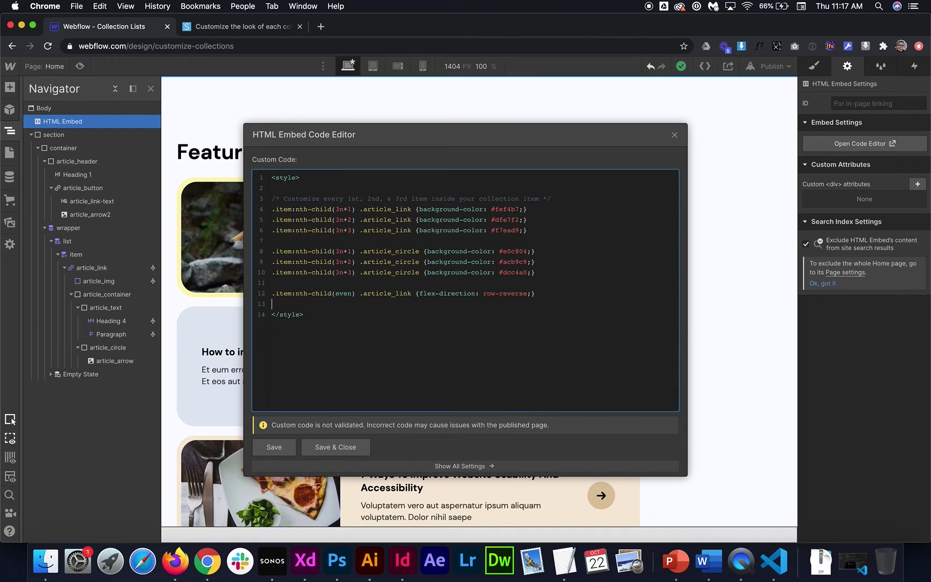
Save and close the embed code, then hide the Navigator to show the full canvas.
click(342, 448)
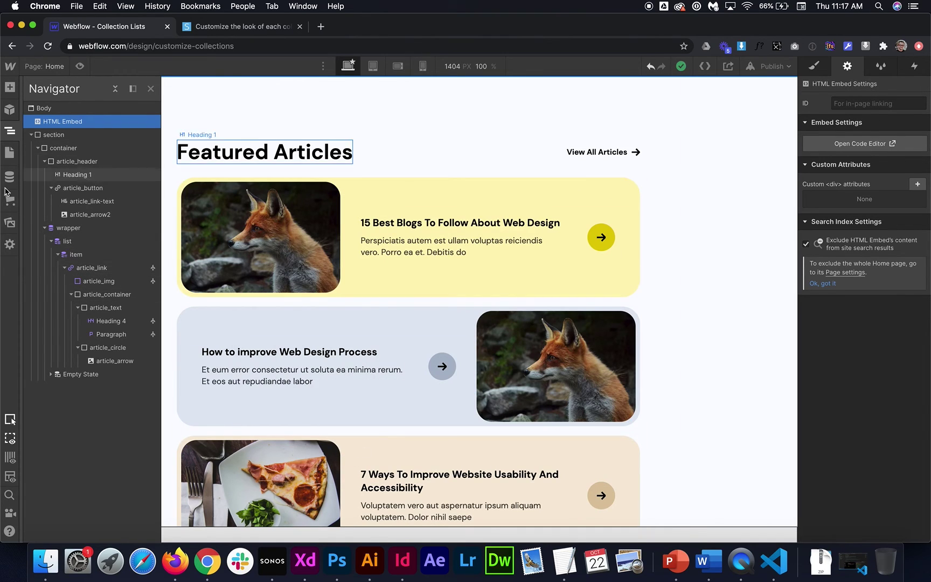
click(10, 131)
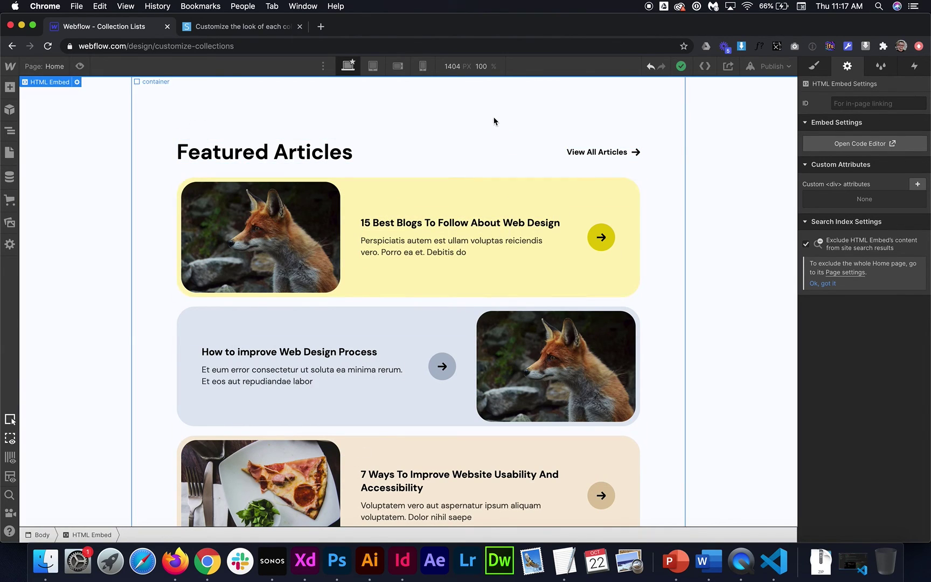